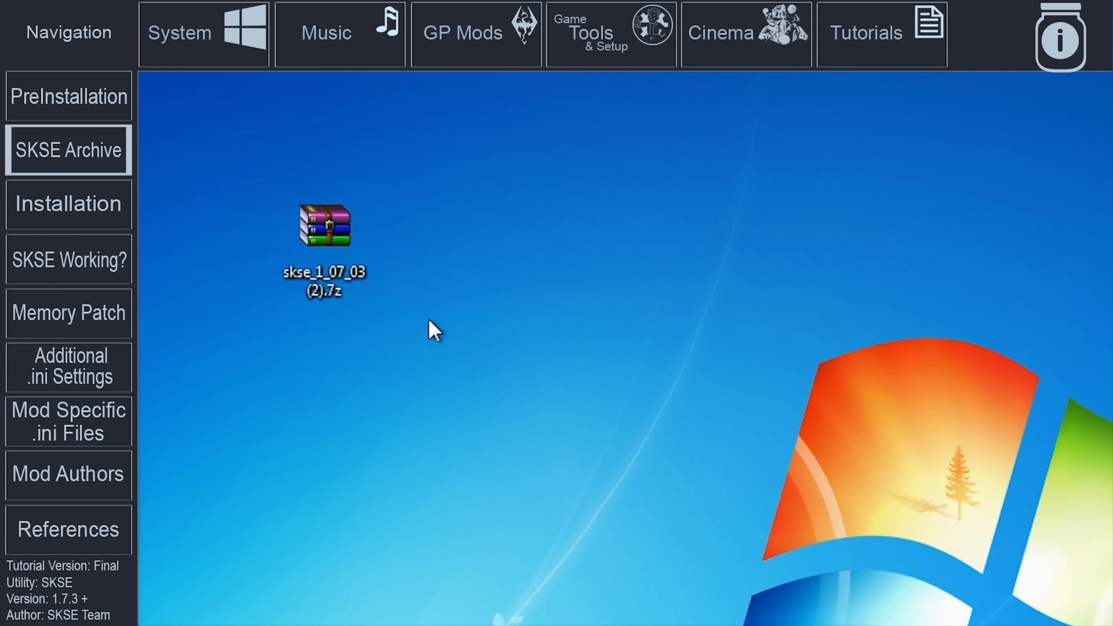
Extract the skse_1_07_03 (2).7z archive onto the desktop and move the archive file to the Recycle Bin
right_click(350, 290)
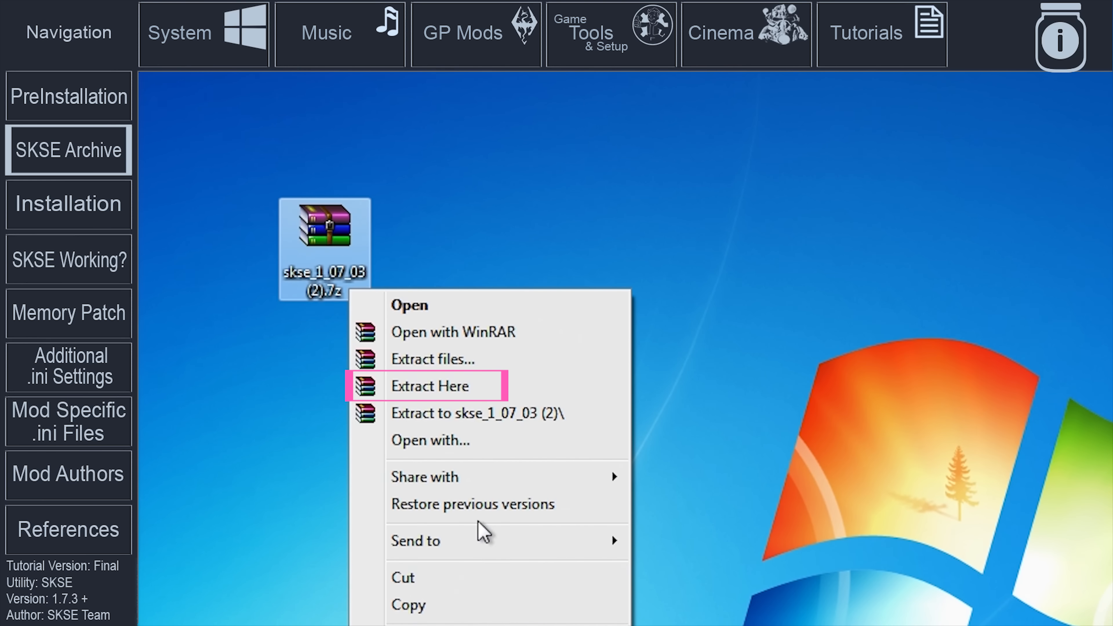
left_click(500, 388)
left_click(324, 277)
key("Delete")
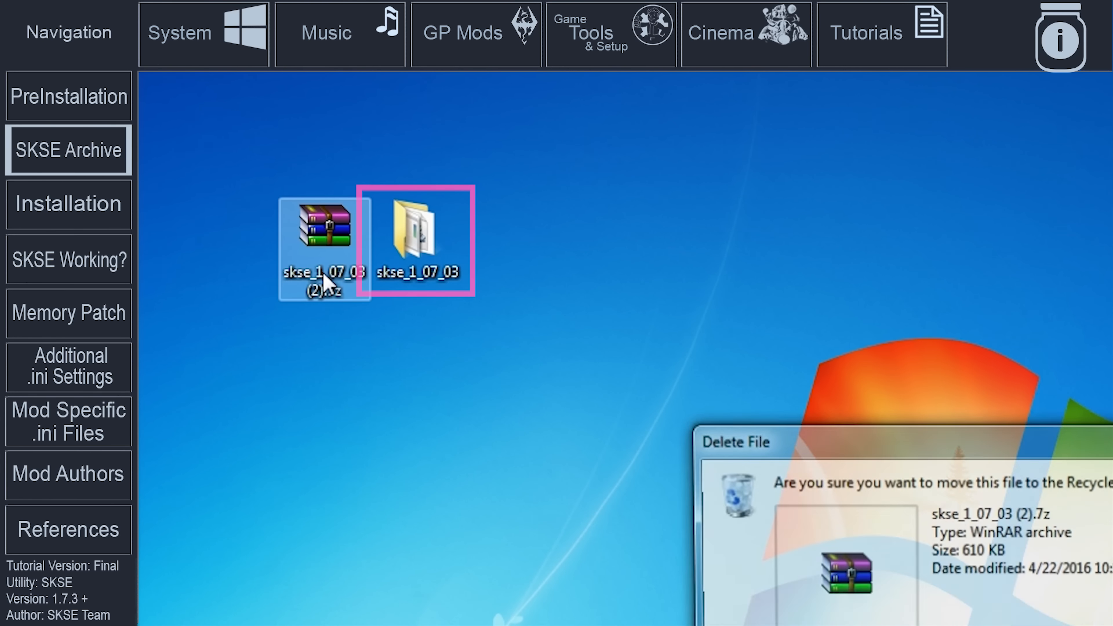
key("Return")
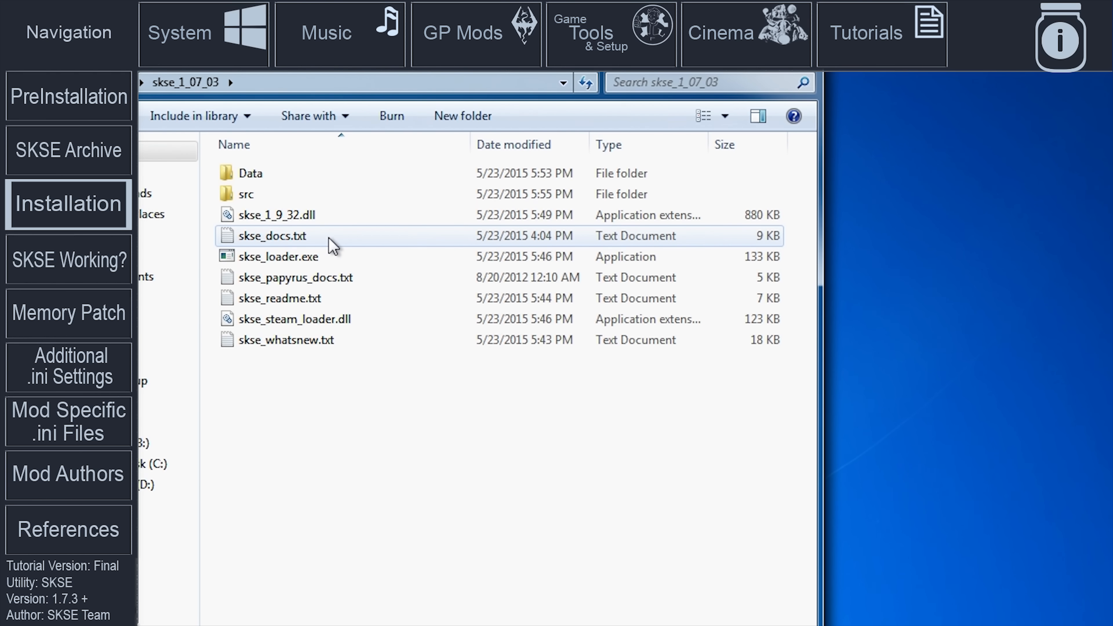
Delete skse_docs.txt, skse_papyrus_docs.txt, skse_readme.txt and skse_whatsnew.txt from the extracted skse_1_07_03 folder
left_click(346, 240)
left_click(370, 278, "ctrl")
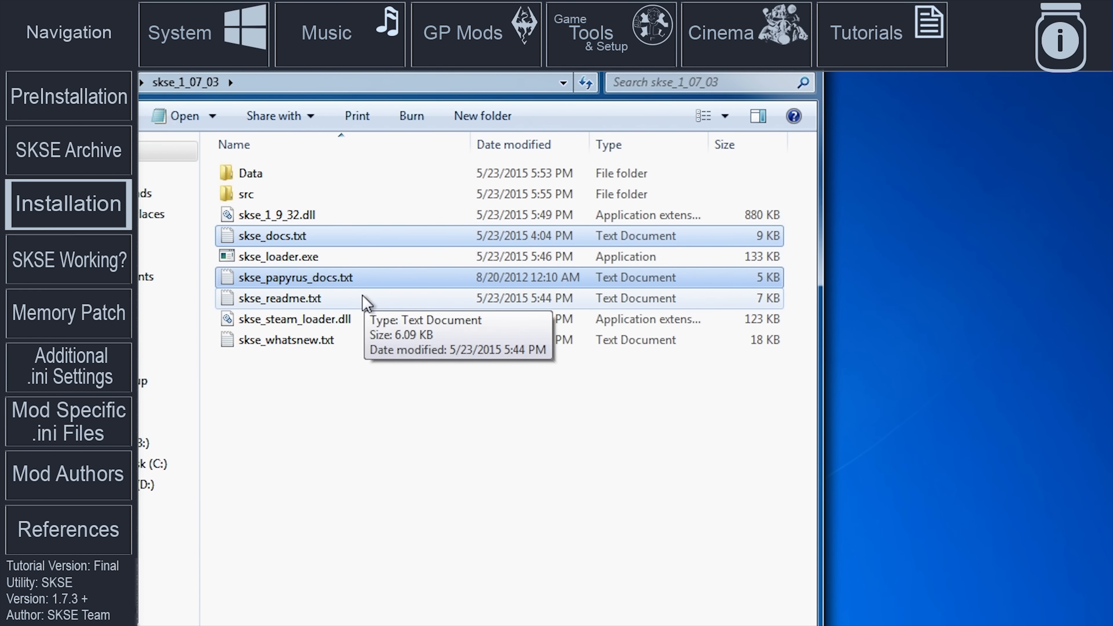
left_click(364, 299, "ctrl")
left_click(372, 342, "ctrl")
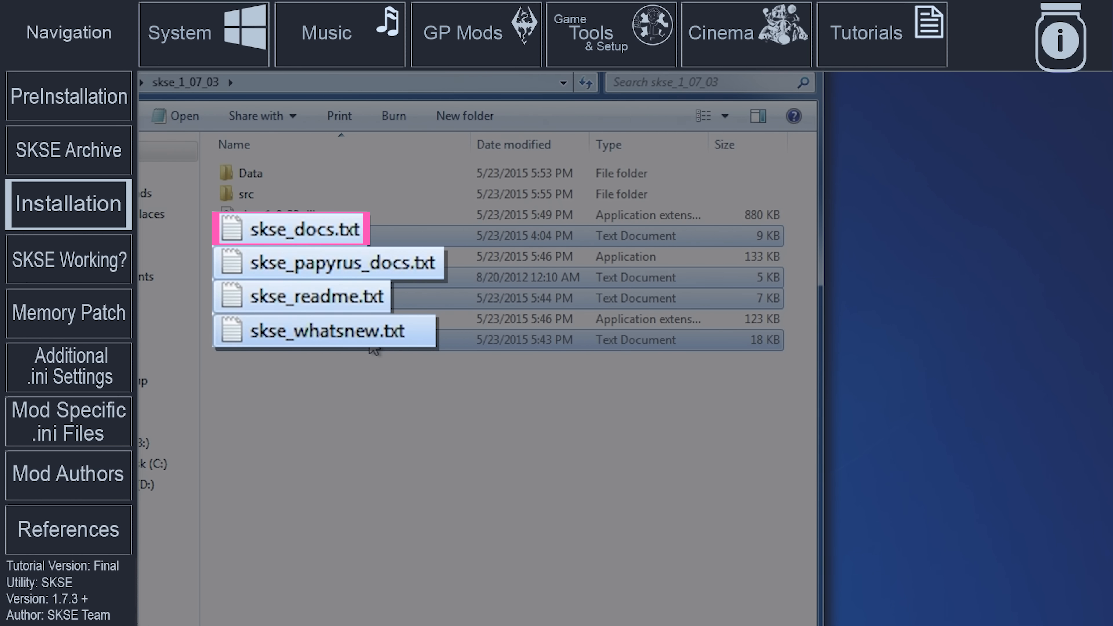
key("Delete")
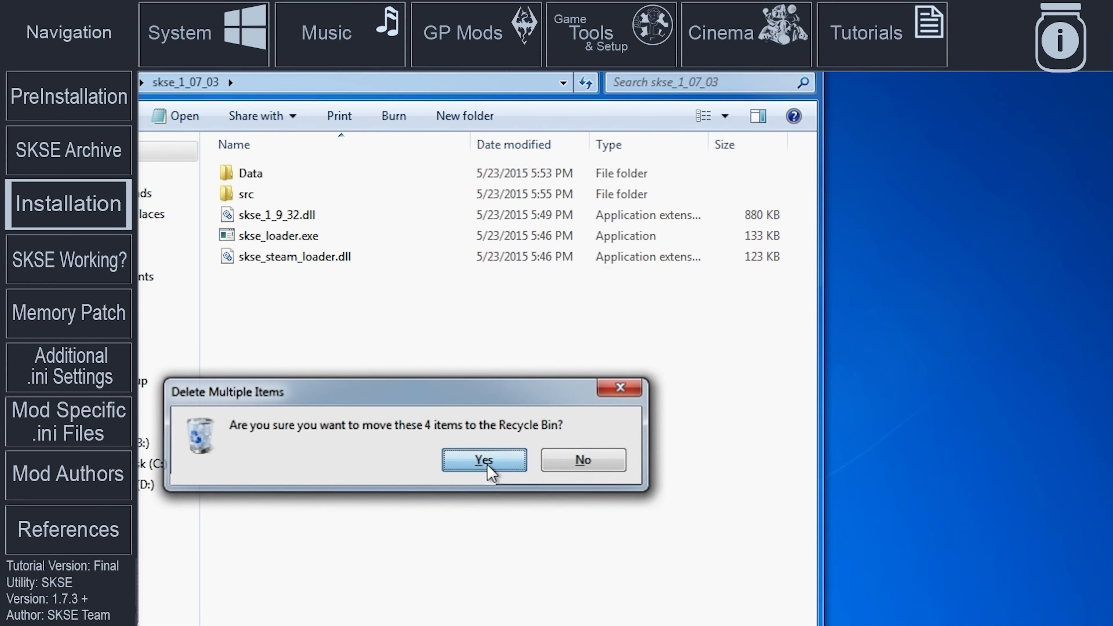
left_click(488, 467)
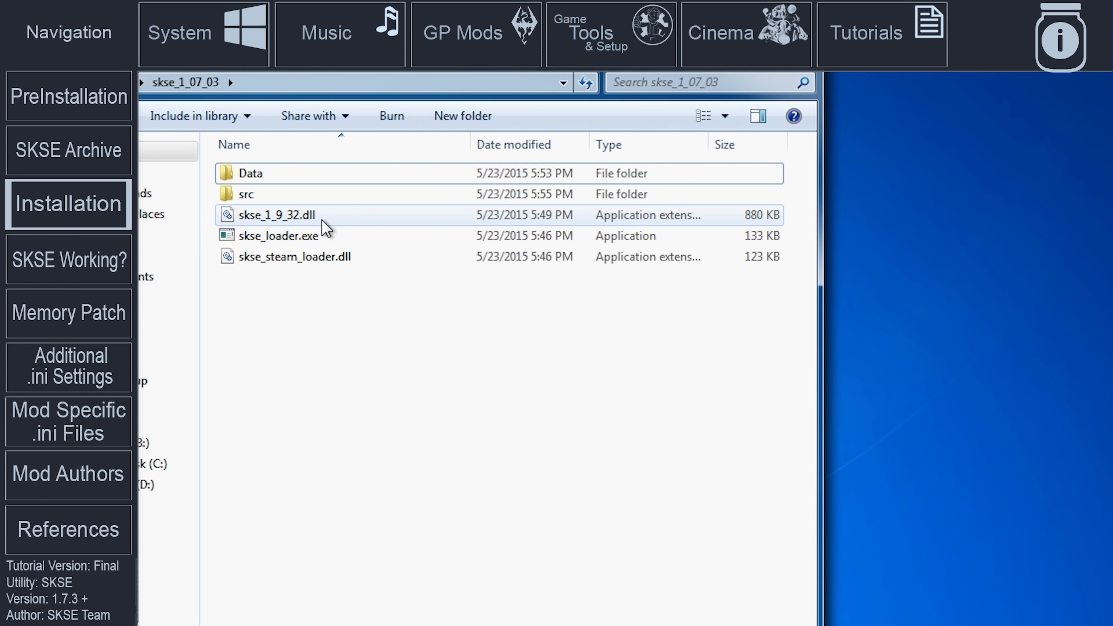
Copy the src folder, skse_1_9_32.dll, skse_loader.exe and skse_steam_loader.dll into Steam\steamapps\common\Skyrim on the Games (B:) drive
left_click(323, 221)
left_click(362, 238, "shift")
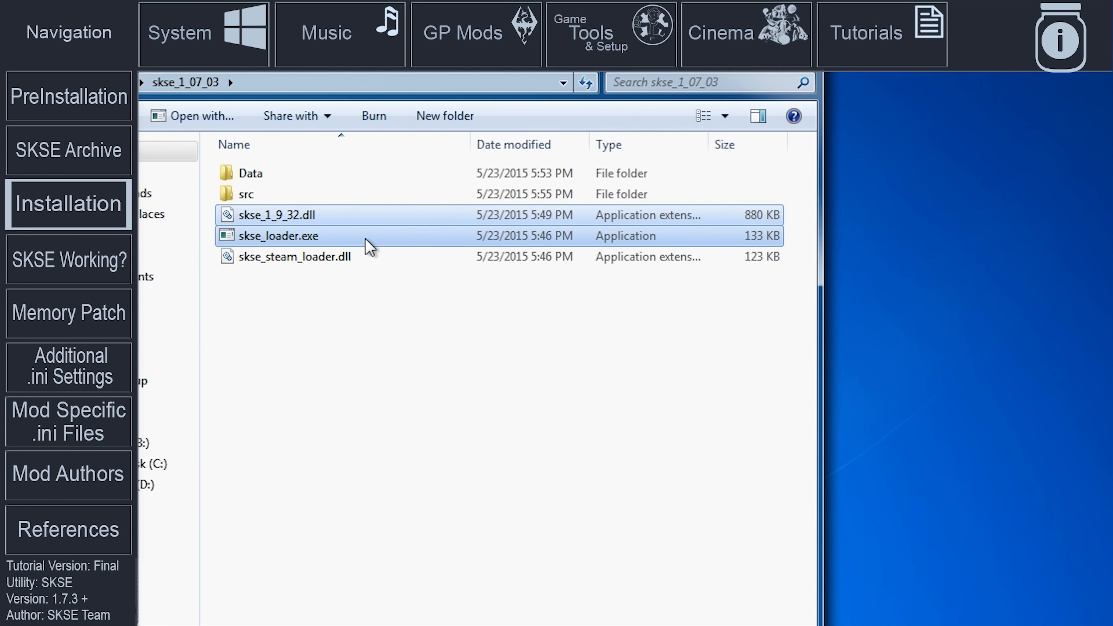
left_click(381, 256, "shift")
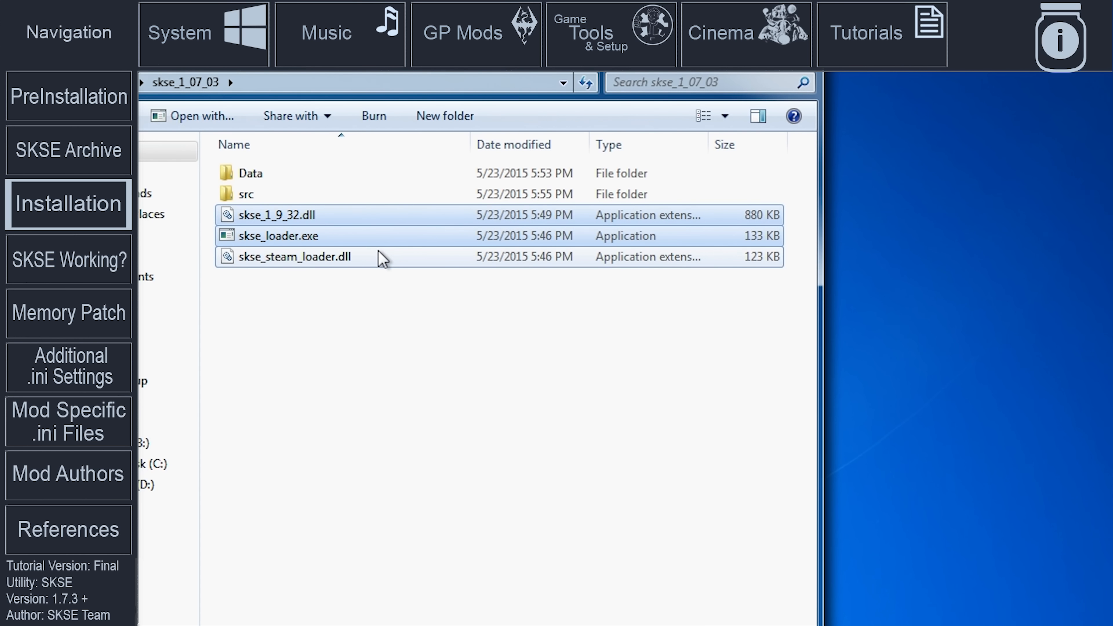
left_click(308, 200, "ctrl")
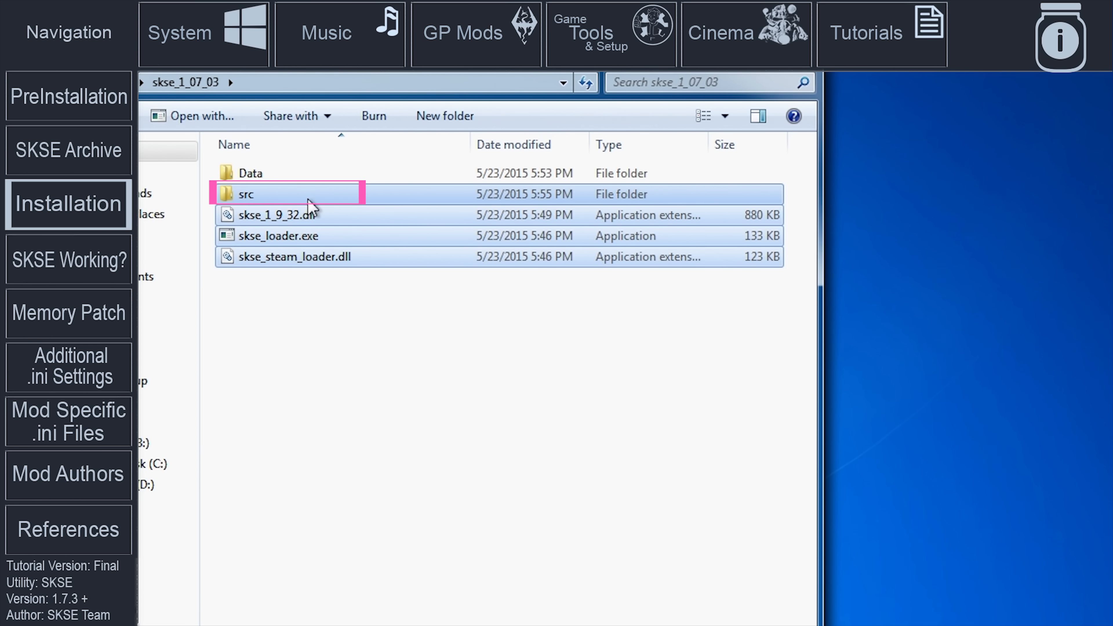
left_click(281, 179, "ctrl")
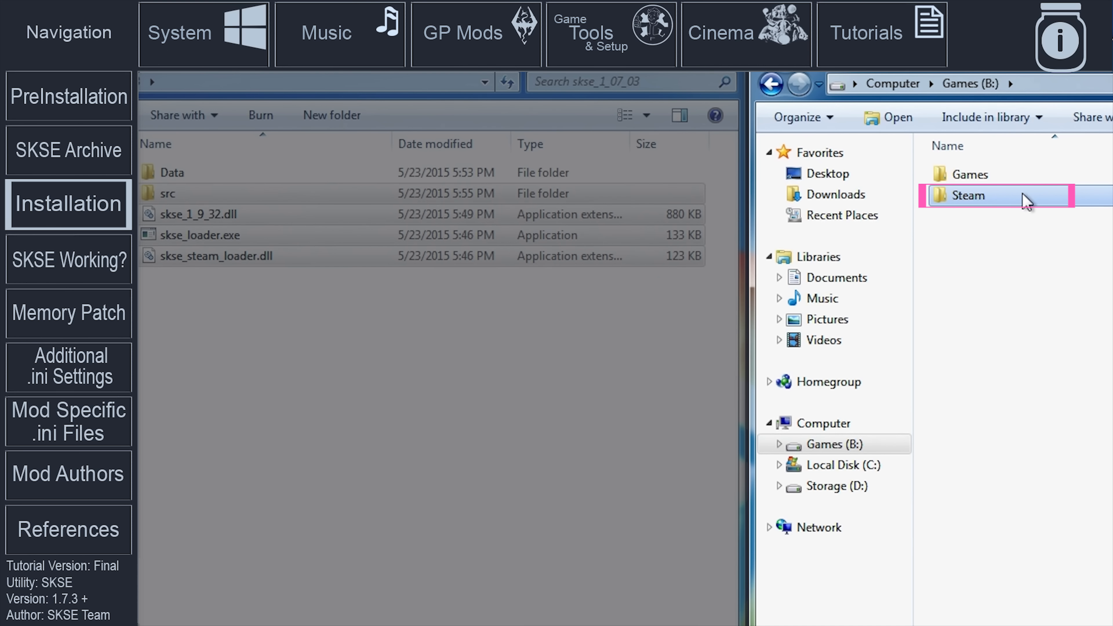
double_click(1025, 199)
double_click(1053, 546)
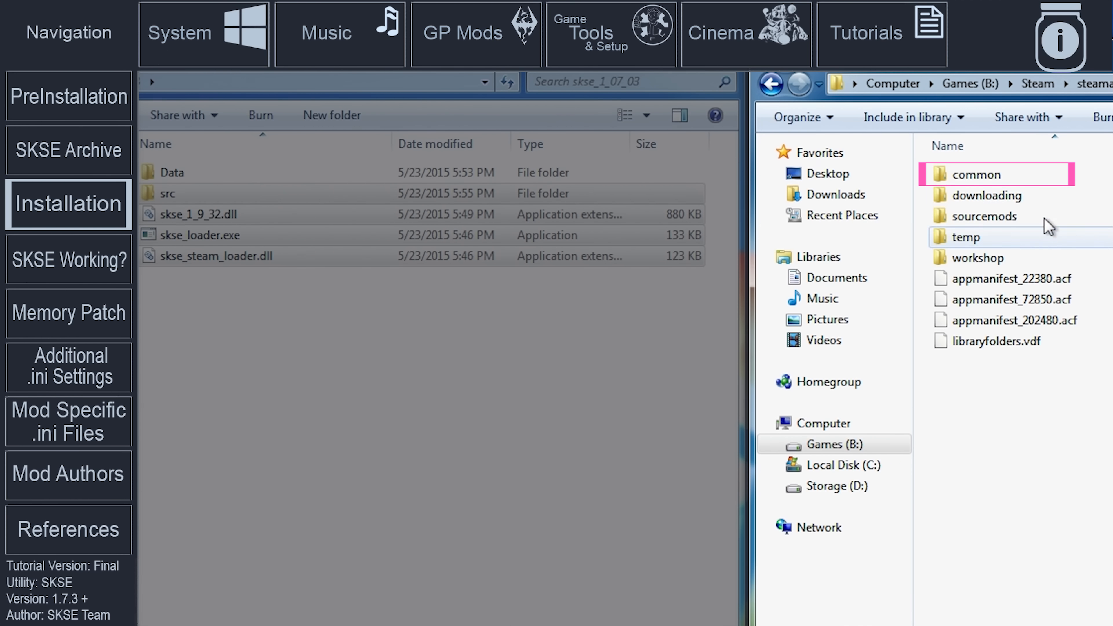
double_click(1025, 174)
double_click(1029, 196)
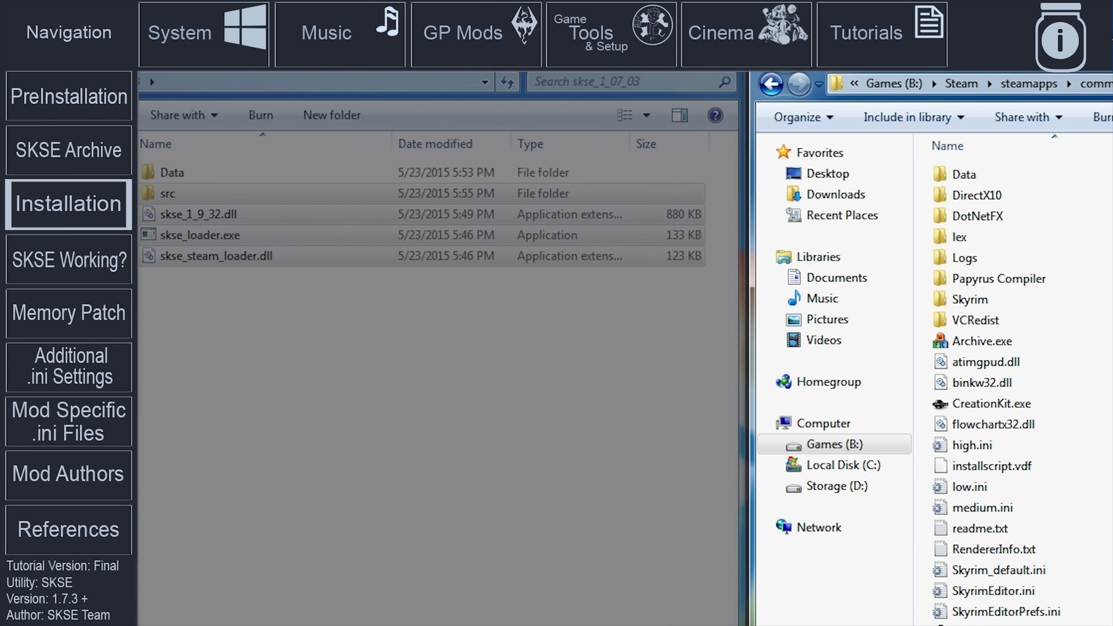
key("ctrl+v")
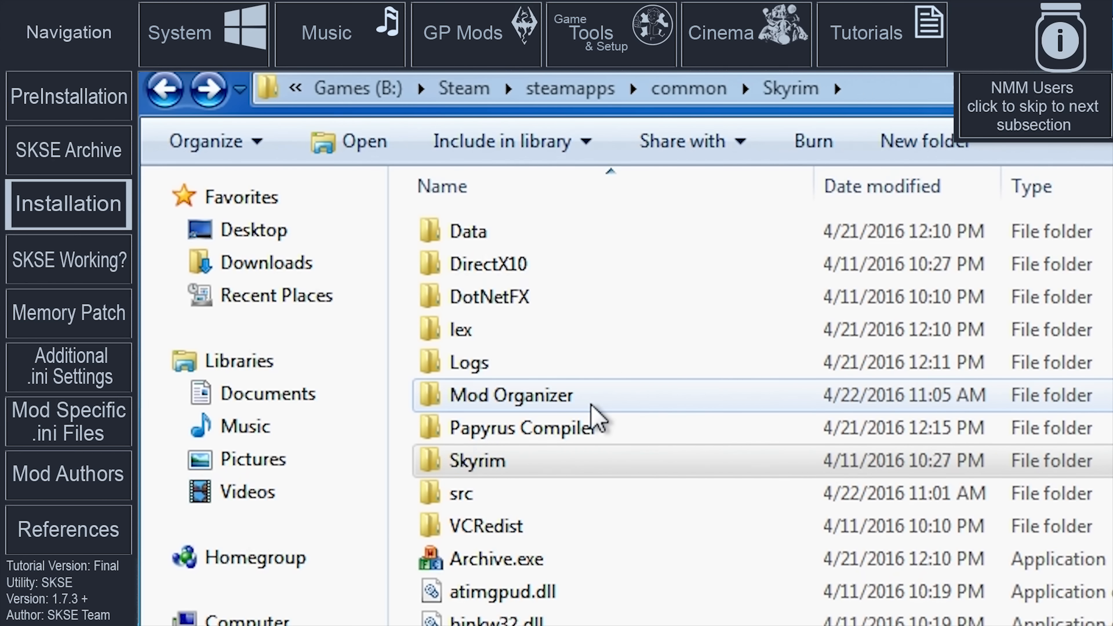
Create a folder named SKSE - Scripts - 1.7.3 inside the Mod Organizer\mods folder of the Skyrim directory
double_click(591, 406)
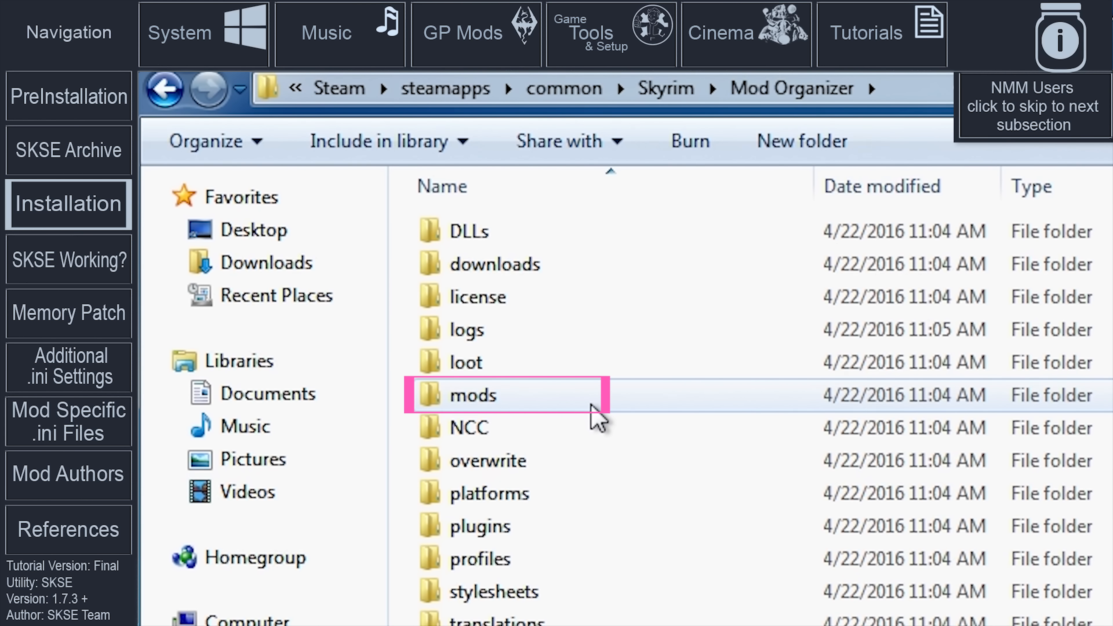
double_click(591, 406)
right_click(597, 411)
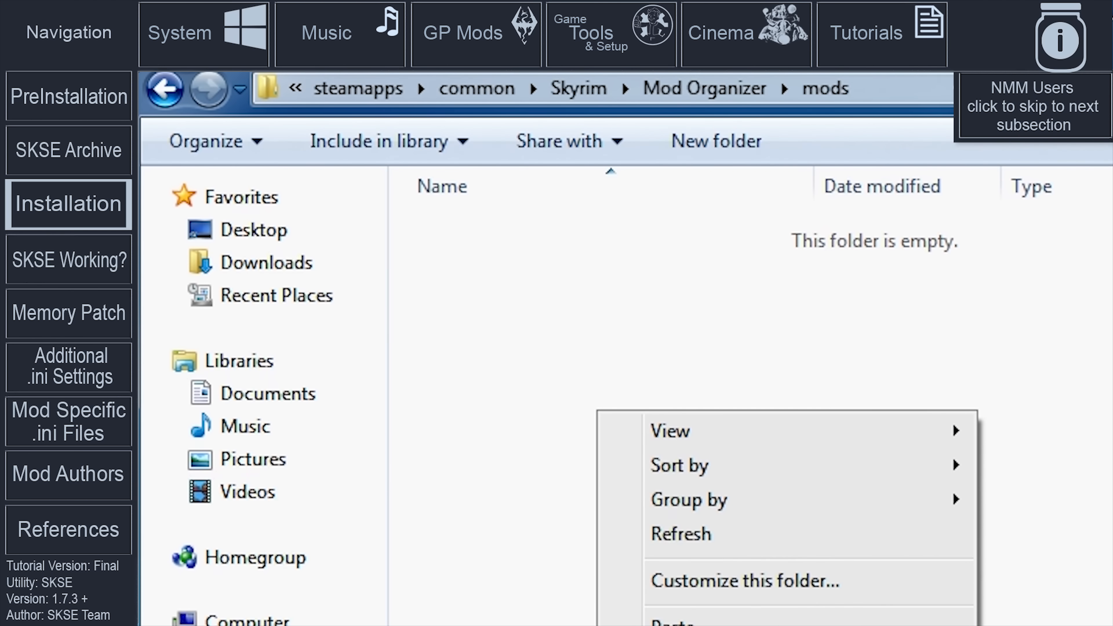
type("wfSKSE - Scripts - ")
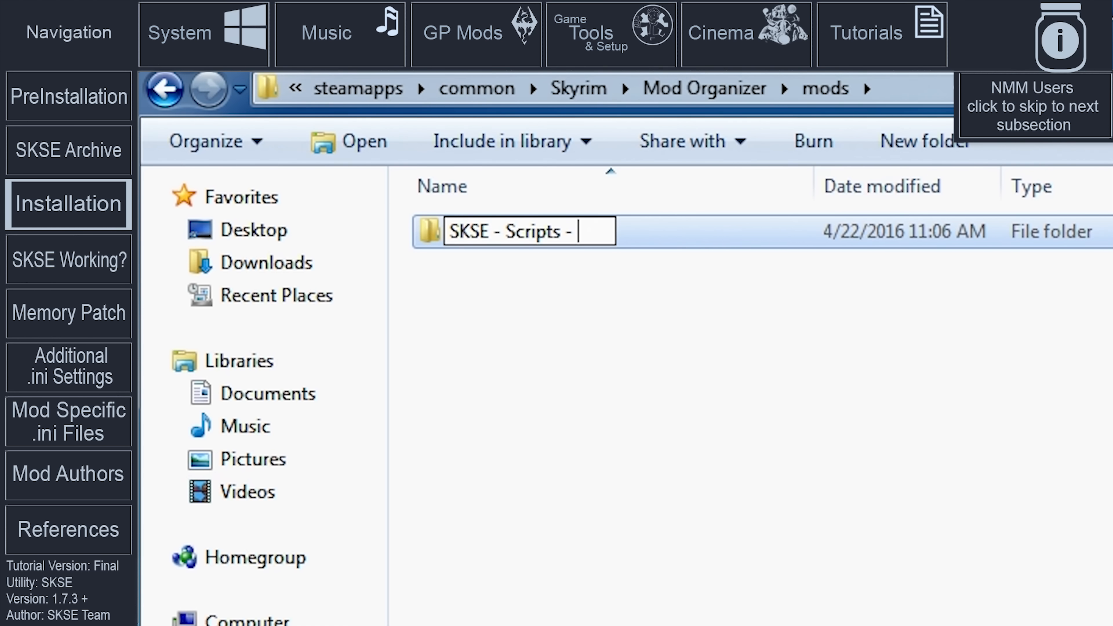
type("1")
key("BackSpace")
type("1.7.3")
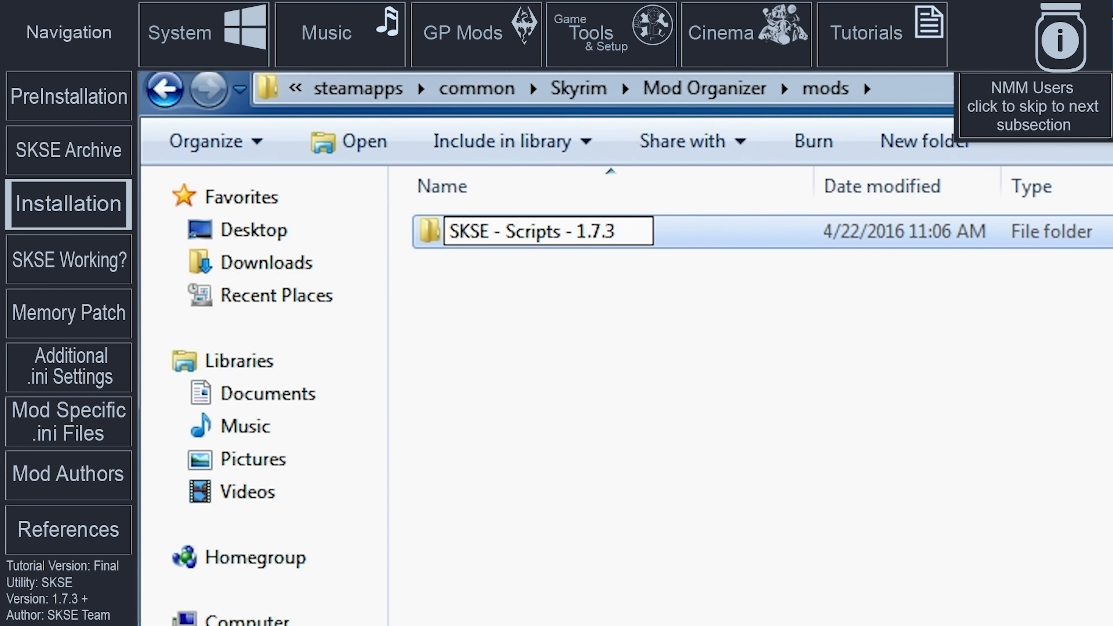
key("Return")
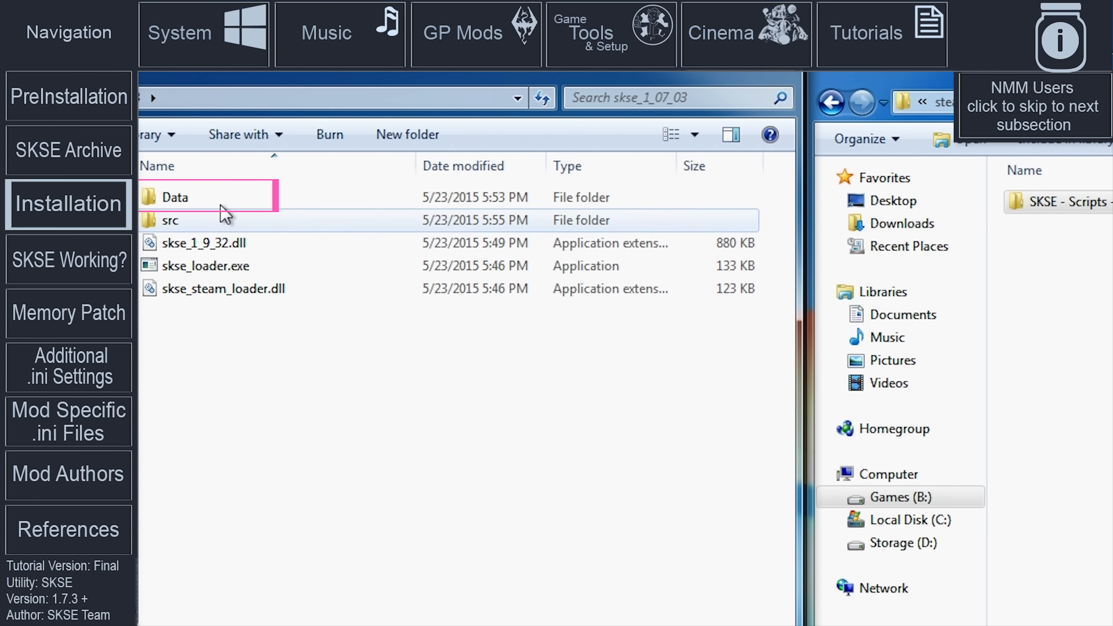
Put the scripts folder from the extracted Data folder into SKSE - Scripts - 1.7.3, and delete the skse_1_07_03 folder from the desktop
left_click(193, 197)
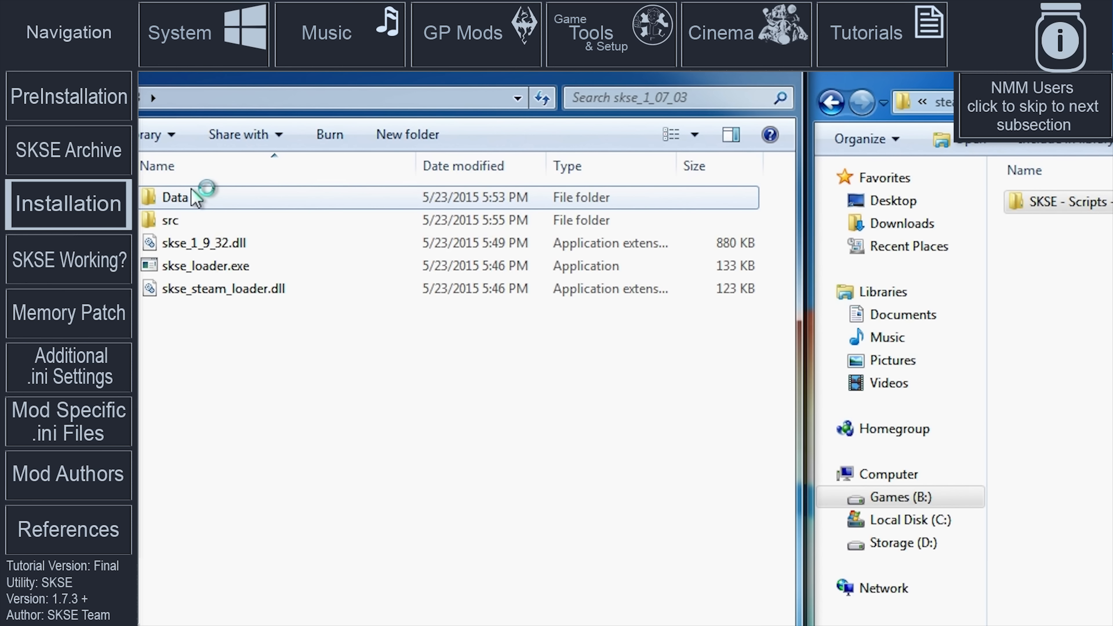
double_click(192, 198)
left_click(193, 199)
left_click_drag(190, 200, 1074, 211)
double_click(1074, 211)
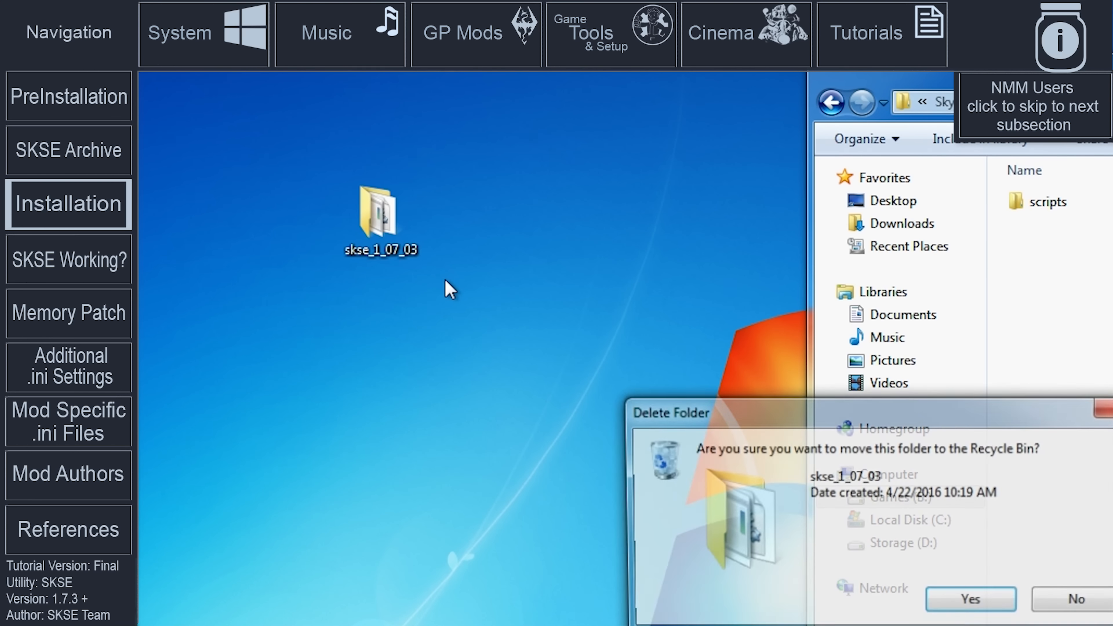
key("Delete")
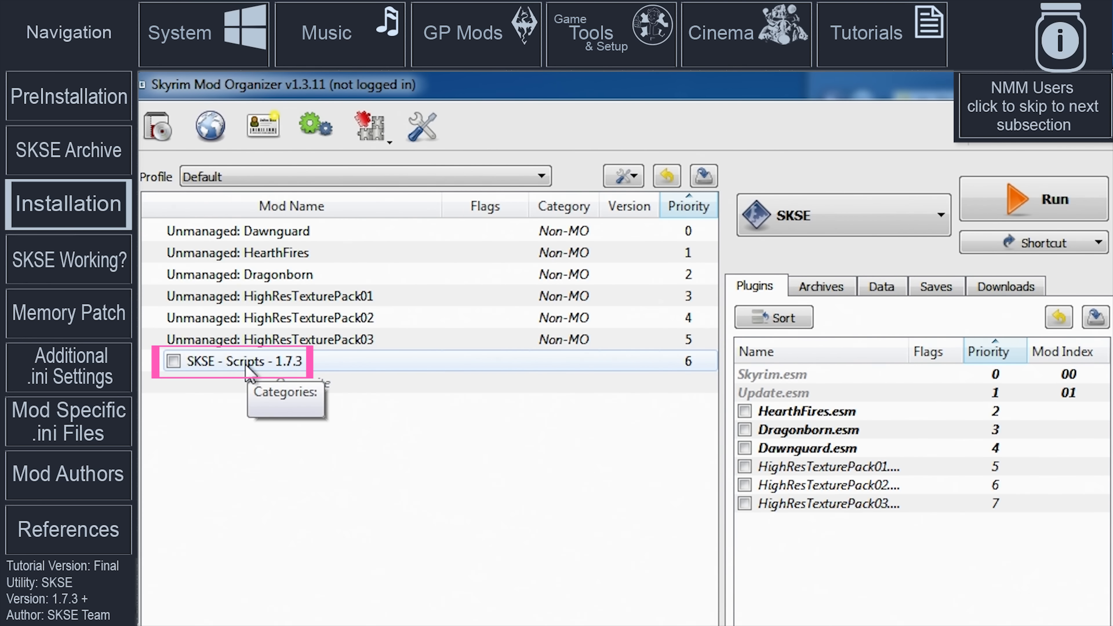
Switch to Mod Organizer, enable the SKSE - Scripts - 1.7.3 mod at priority 0, and choose SKSE as the executable to run
left_click_drag(247, 370, 280, 236)
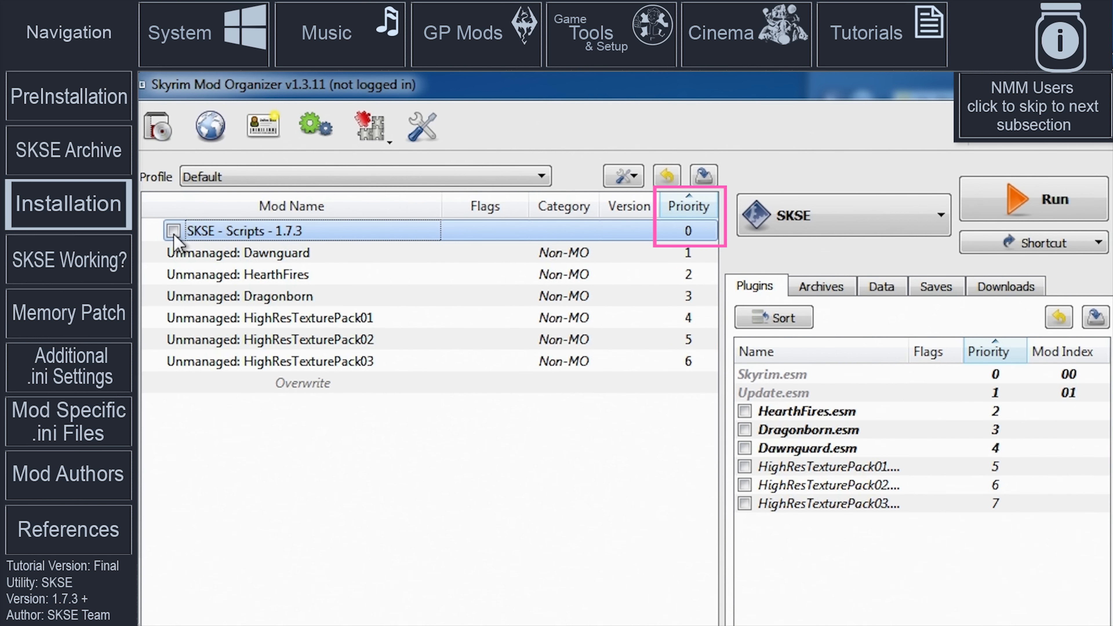
left_click(173, 231)
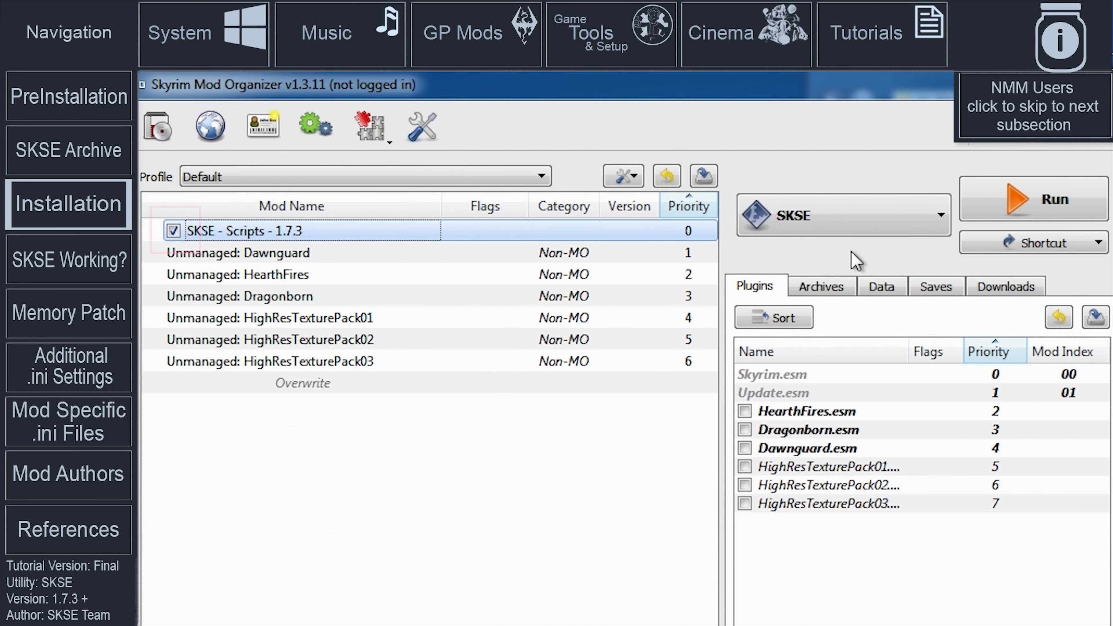
left_click(944, 220)
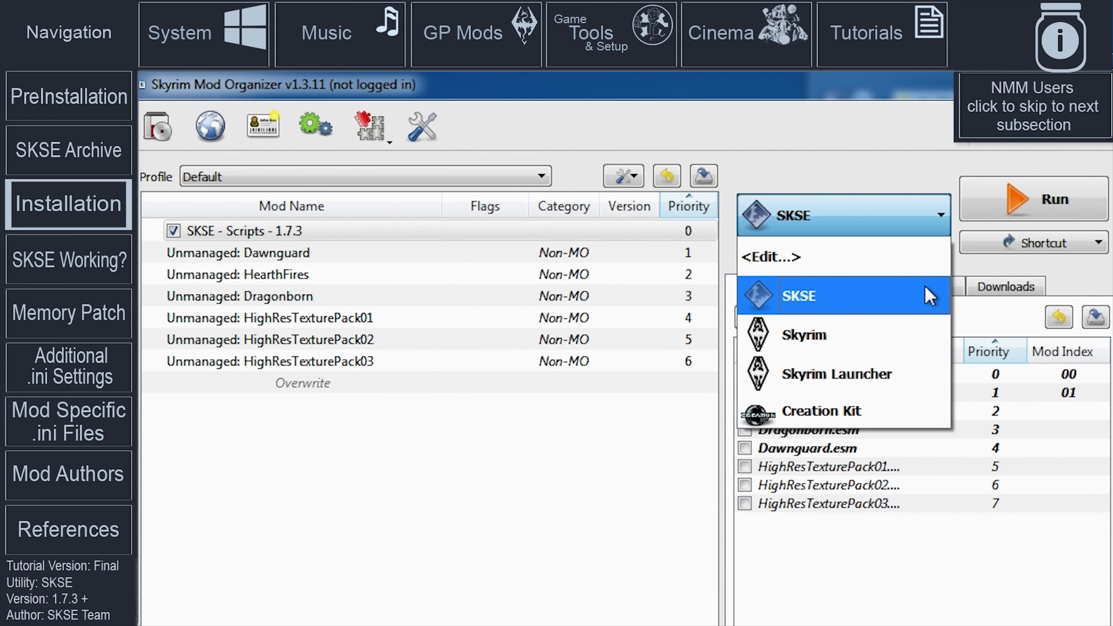
left_click(931, 293)
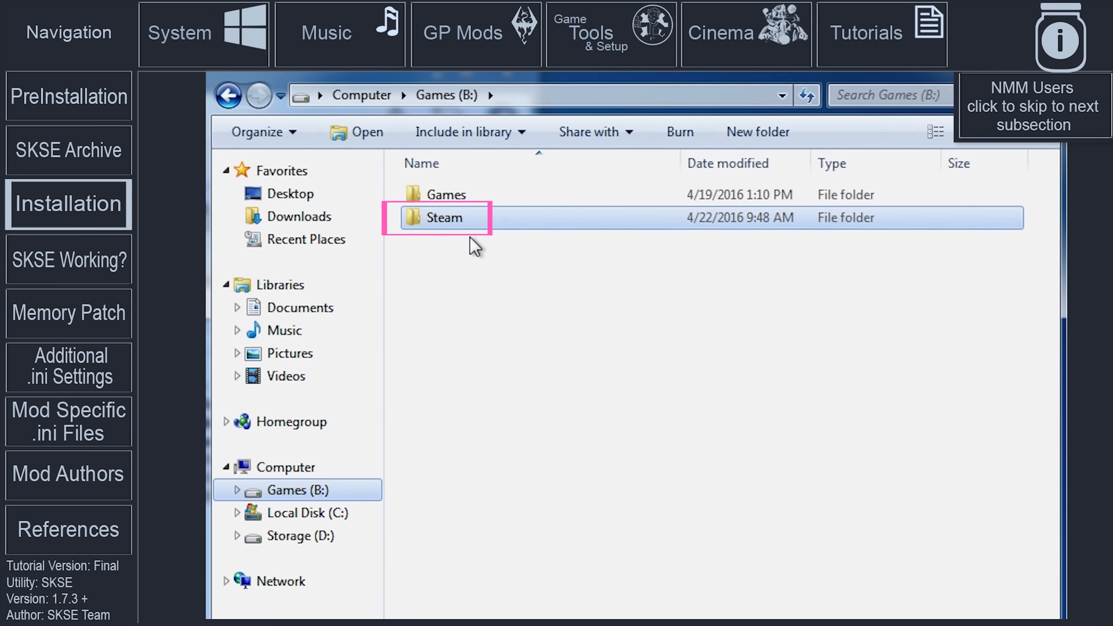
Locate skse_loader.exe in Steam\steamapps\common\Skyrim on the Games (B:) drive in Windows Explorer
double_click(497, 234)
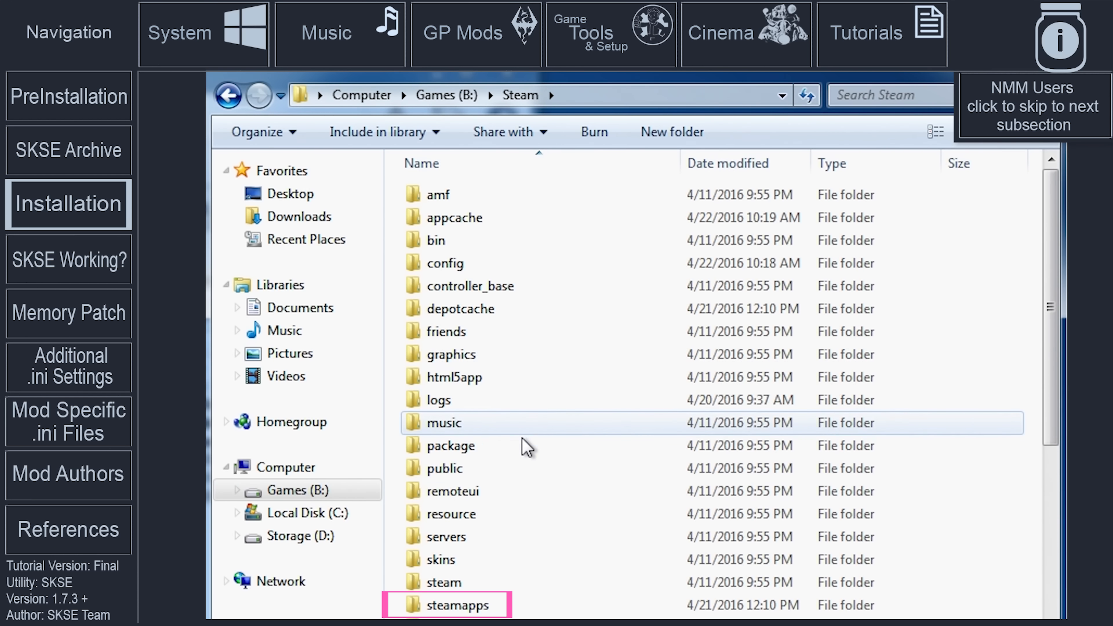
double_click(508, 598)
double_click(515, 195)
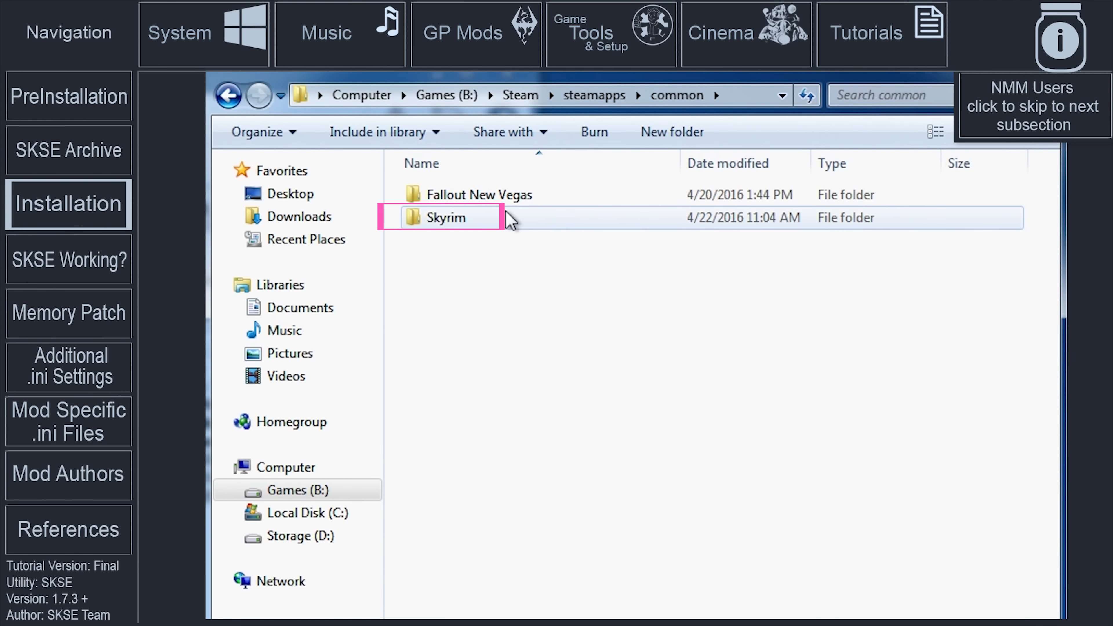
double_click(509, 216)
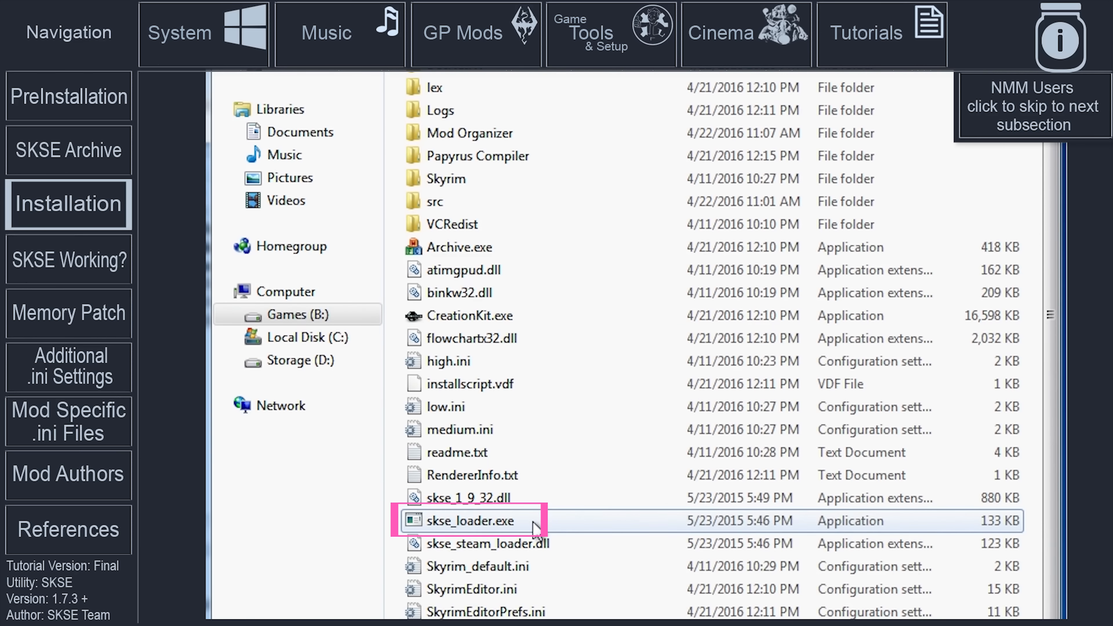
left_click(535, 527)
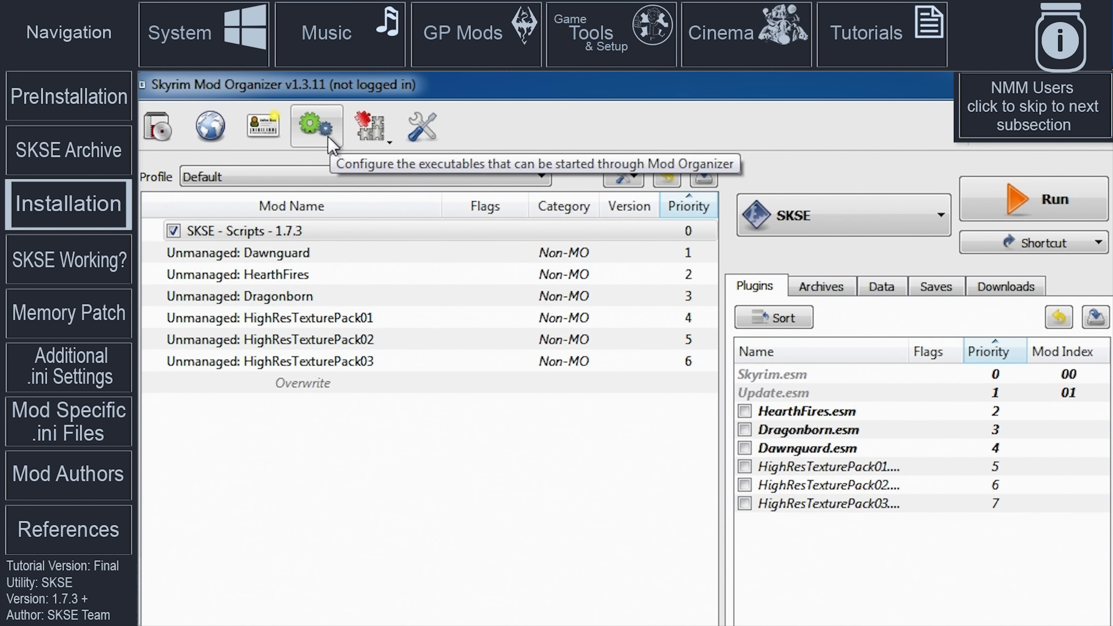
Inspect the SKSE entry in Mod Organizer's executables configuration, and switch to Nexus Mod Manager to view the Skyrim launch options
left_click(330, 140)
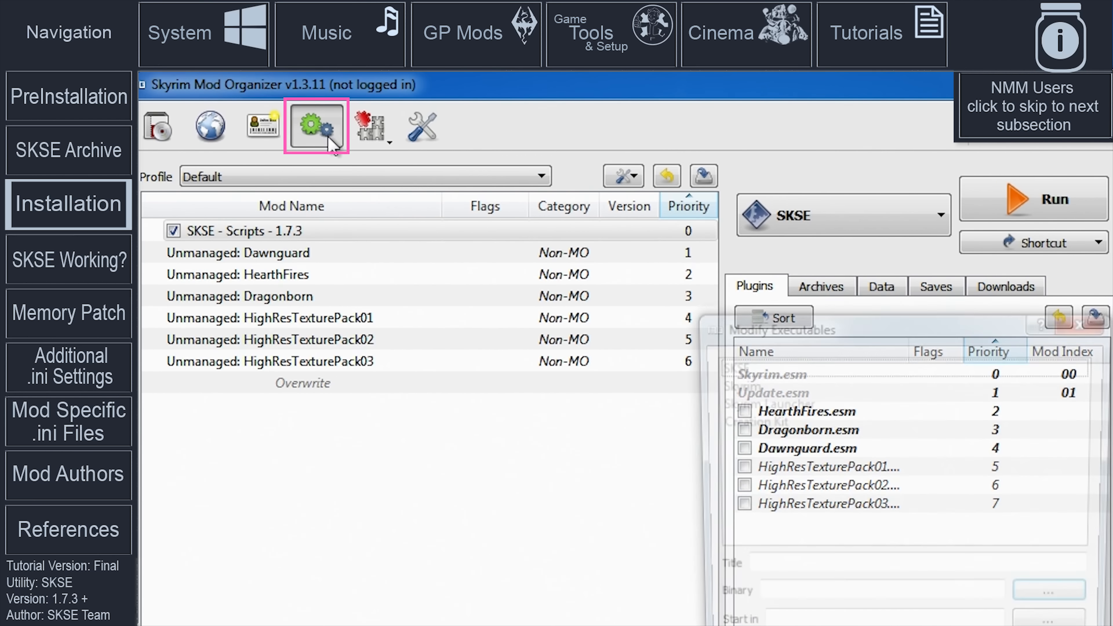
left_click(825, 364)
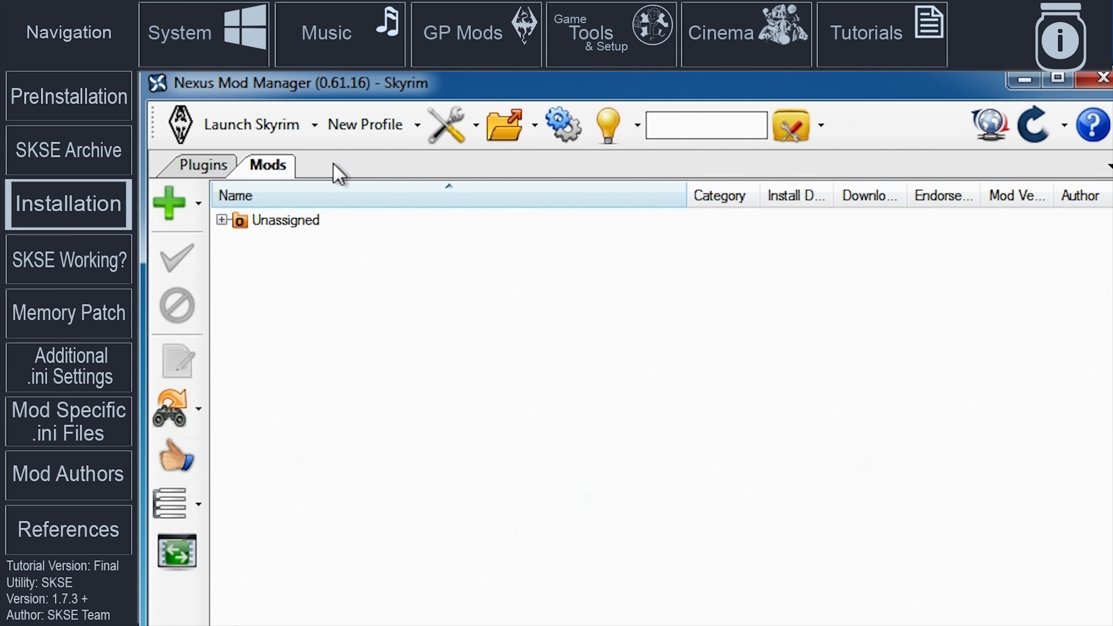
left_click(314, 126)
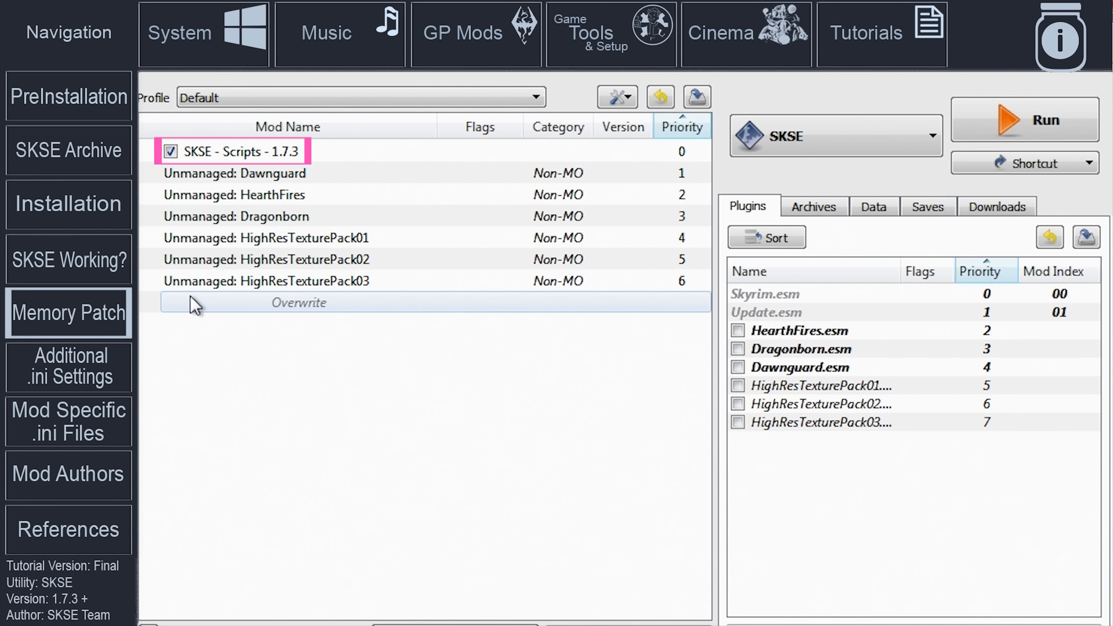
Browse to Steam\steamapps\common\Skyrim on the Games (B:) drive in Windows Explorer
right_click(309, 151)
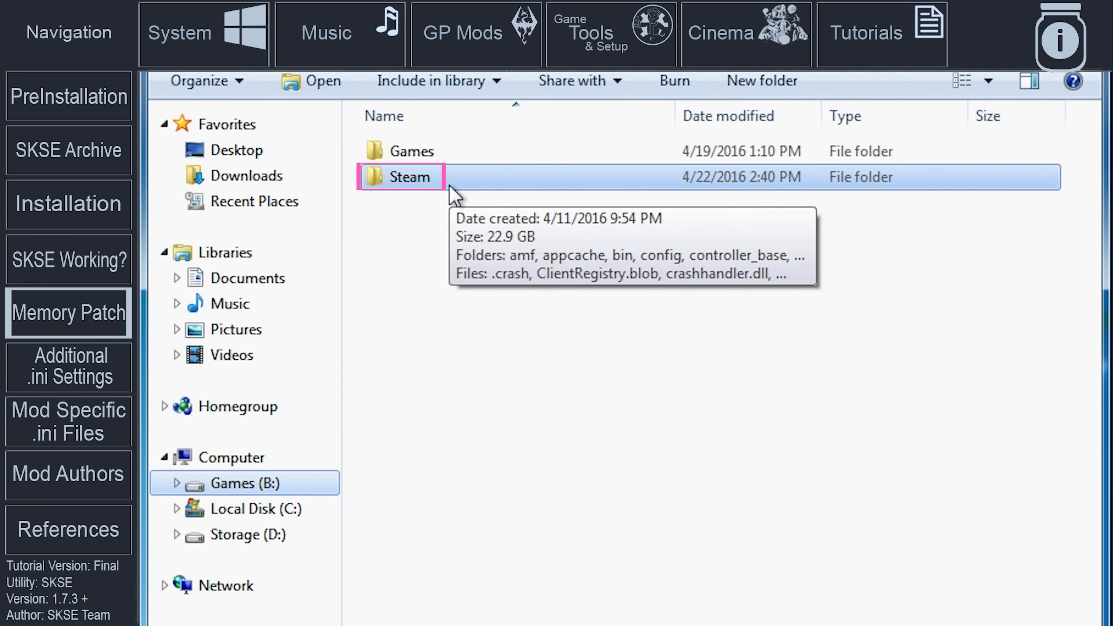
double_click(450, 186)
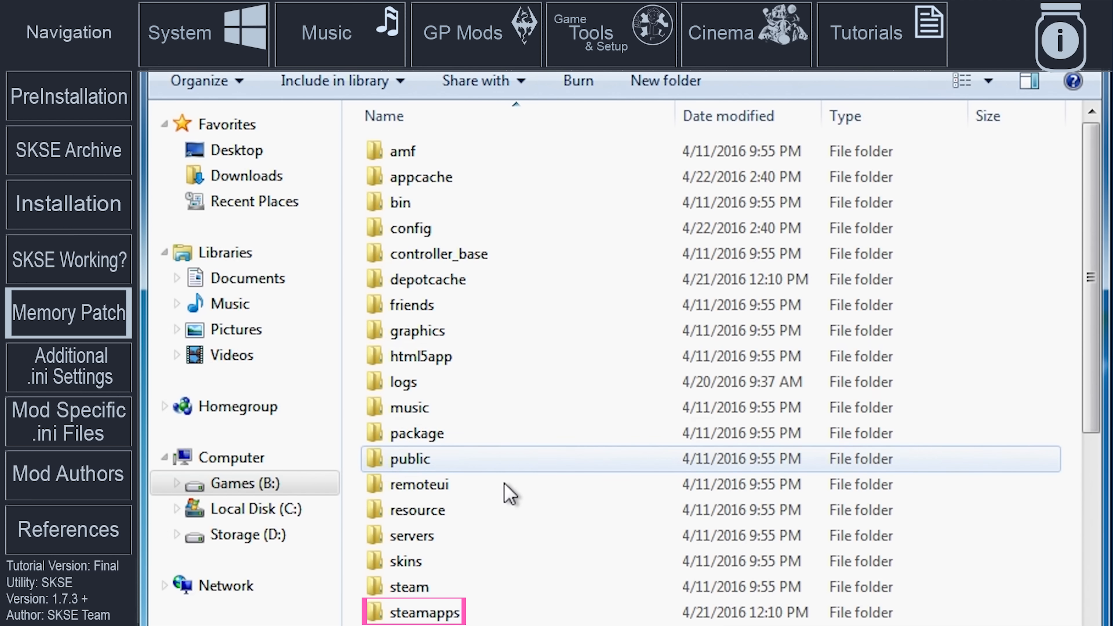
double_click(497, 613)
double_click(514, 152)
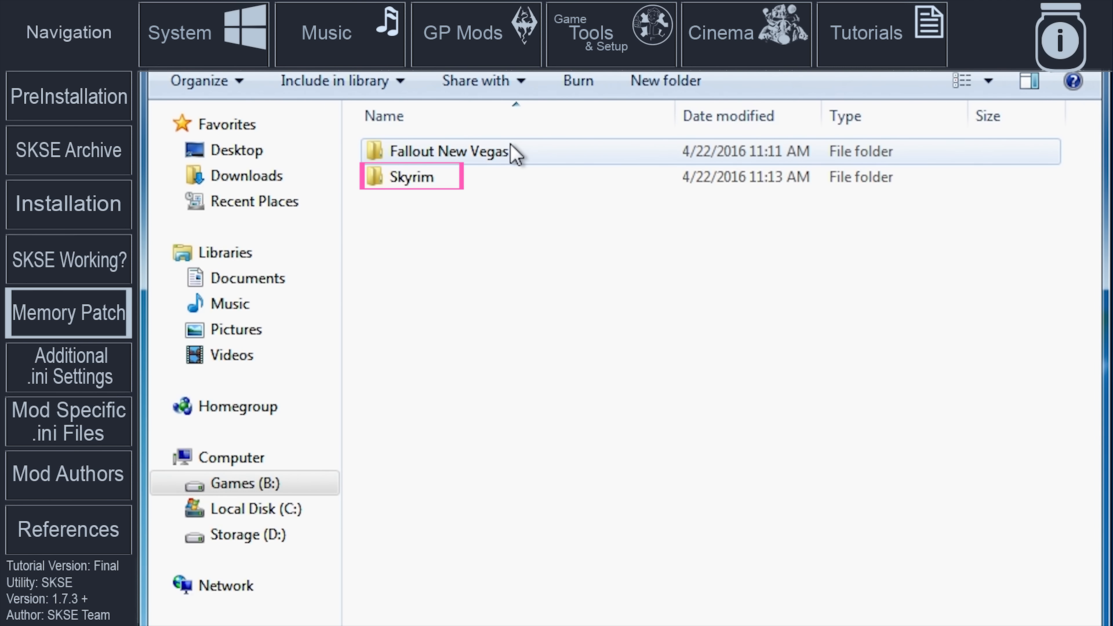
double_click(519, 175)
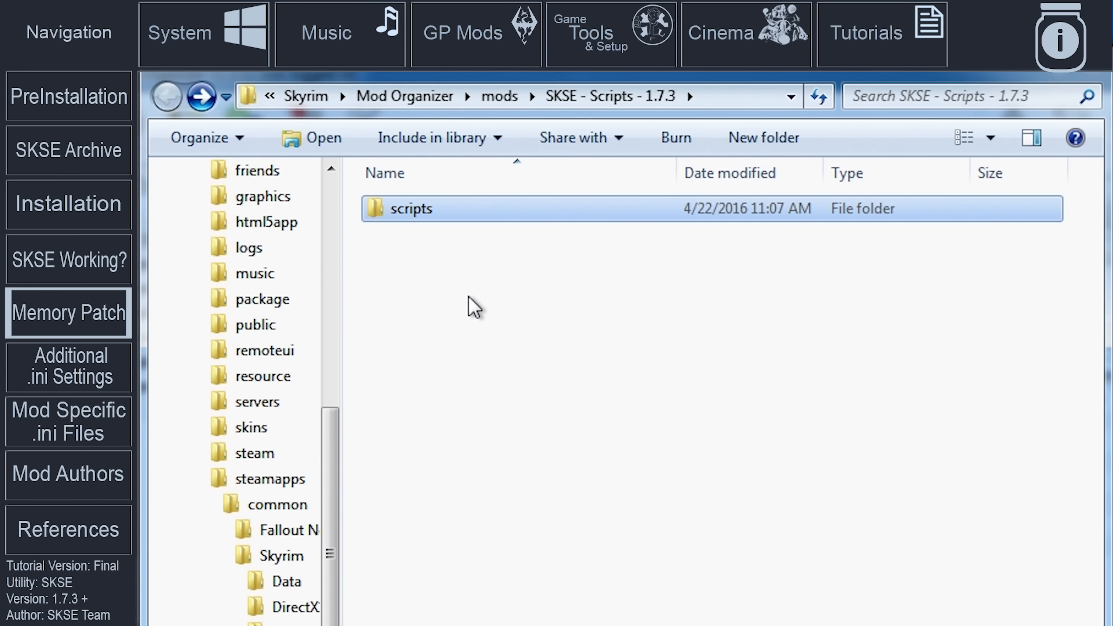
Create a folder named skse inside the SKSE - Scripts - 1.7.3 mod folder and open it
right_click(468, 298)
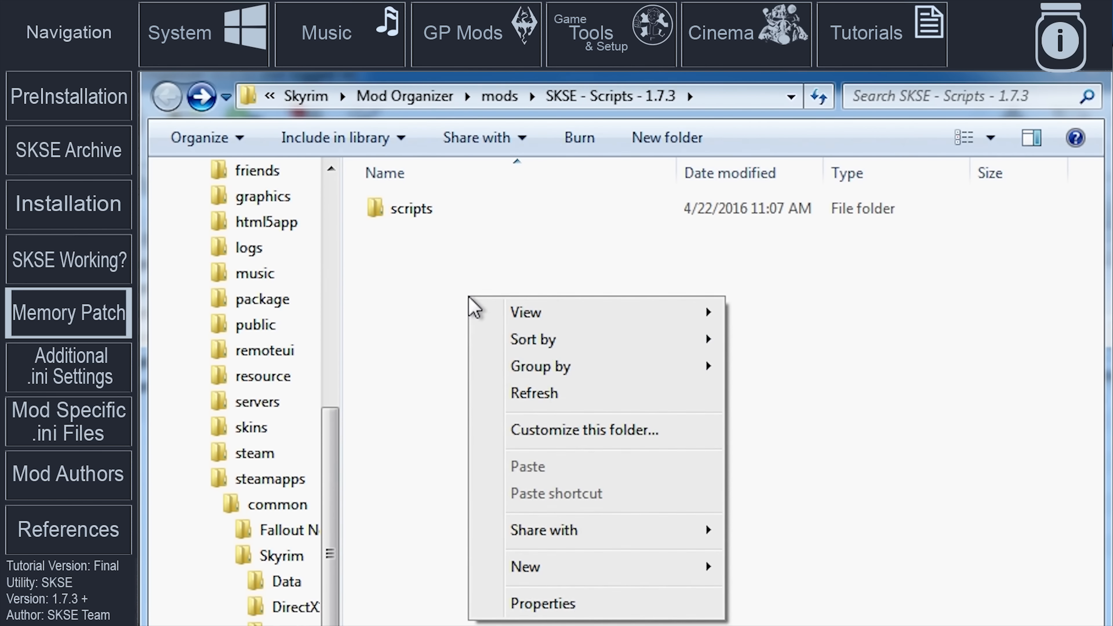
mouse_move(589, 574)
left_click(733, 568)
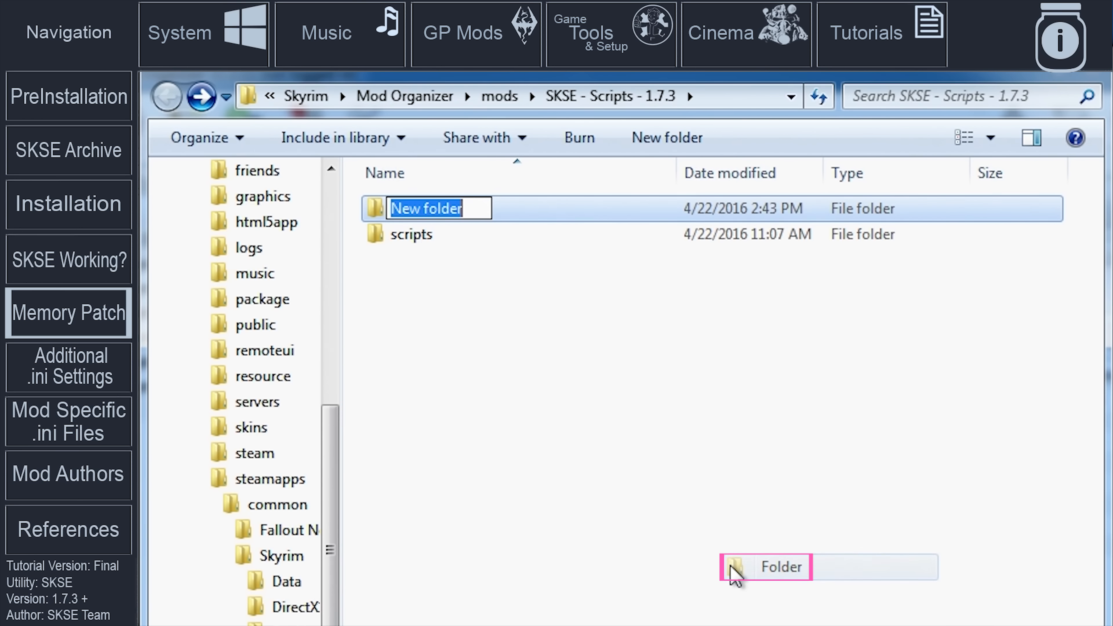
type("skse")
key("Return")
double_click(461, 250)
Create a text document in the skse folder and rename it skse.ini, accepting the extension change
right_click(457, 242)
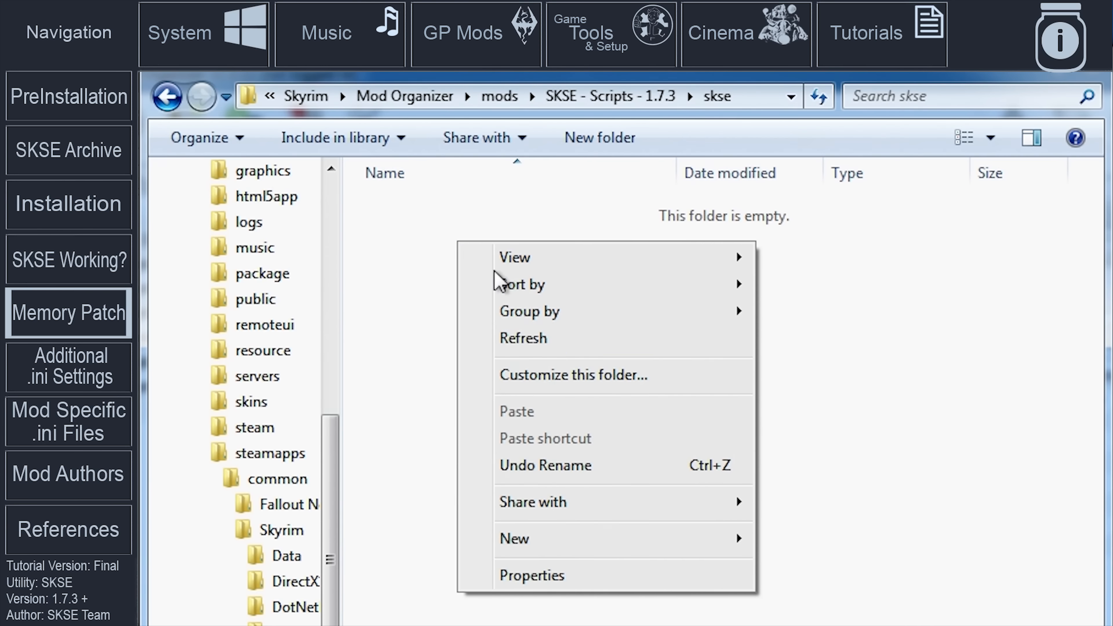
mouse_move(631, 548)
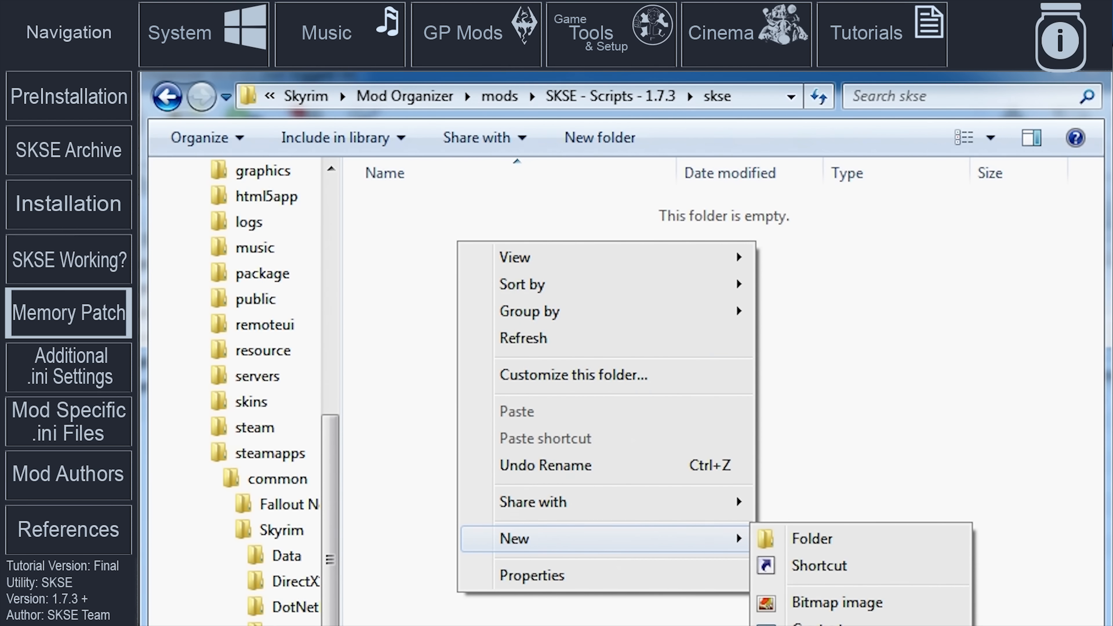
left_click(788, 625)
left_click(566, 212)
left_click_drag(565, 211, 207, 200)
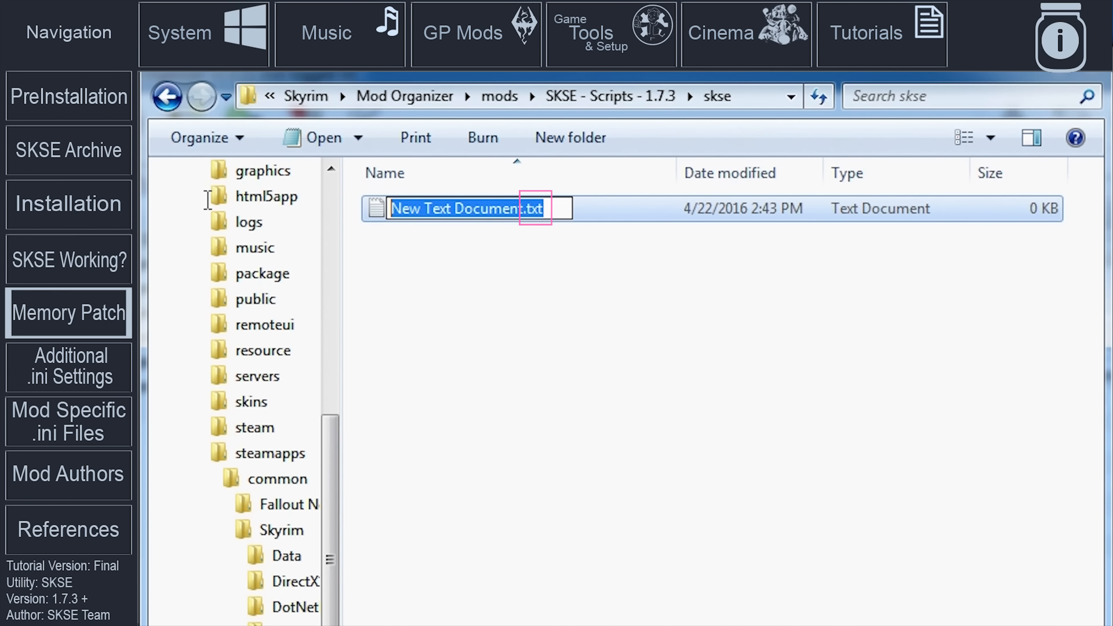
type("skse.ini")
key("Return")
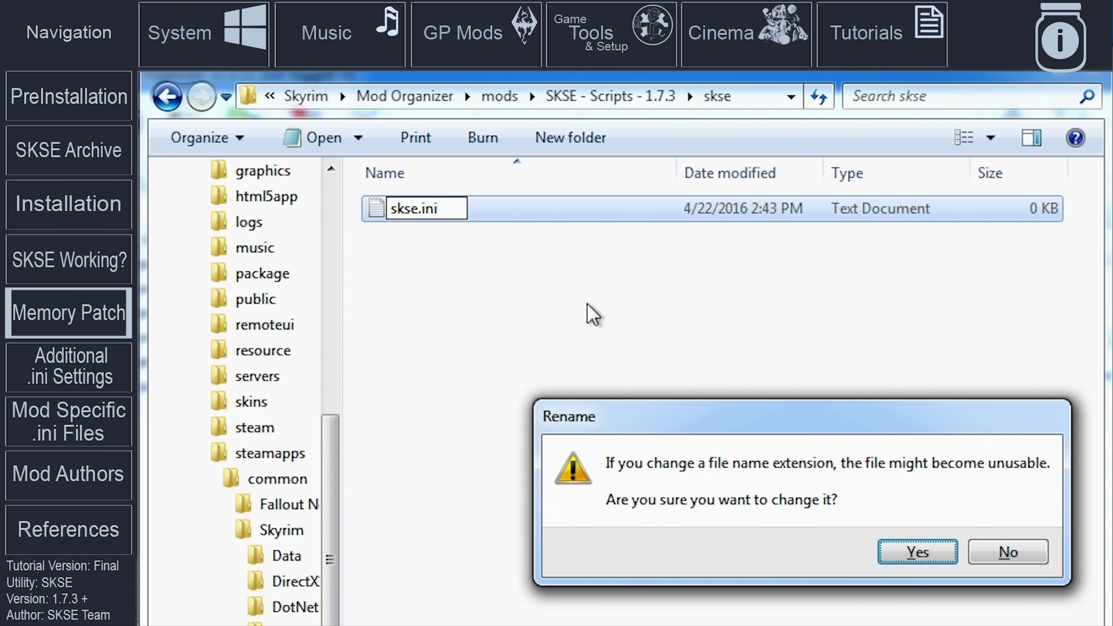
key("Return")
Open skse.ini in Notepad, add a [Memory] section with DefaultHeapInitialAllocMB=768 and ScrapHeapSizeMB=256, and close the file
double_click(485, 217)
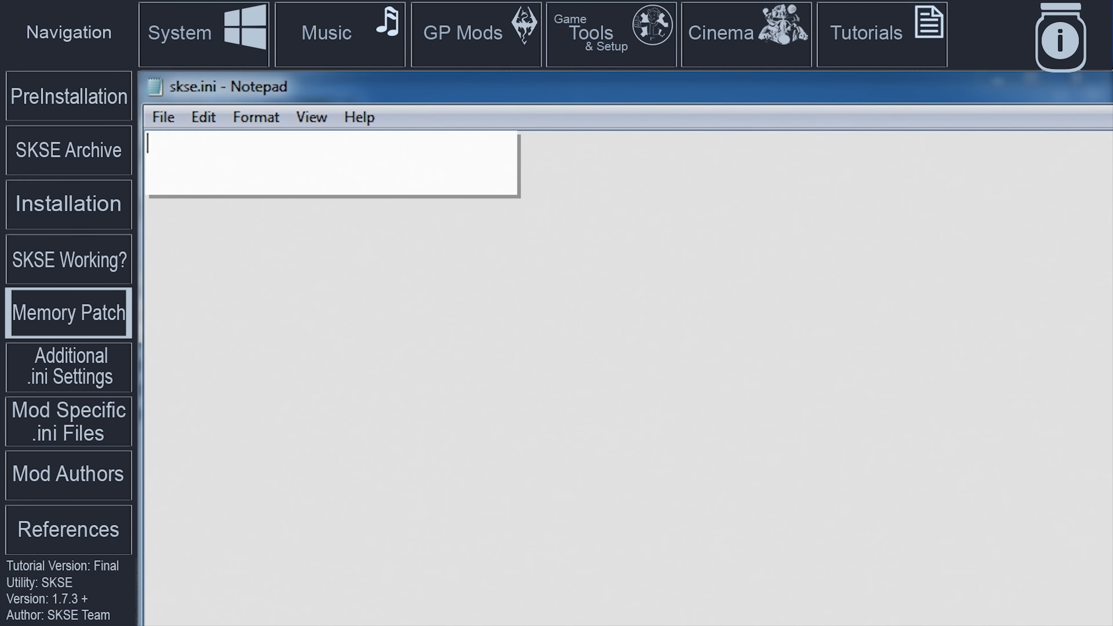
type("[Memory]")
key("Return")
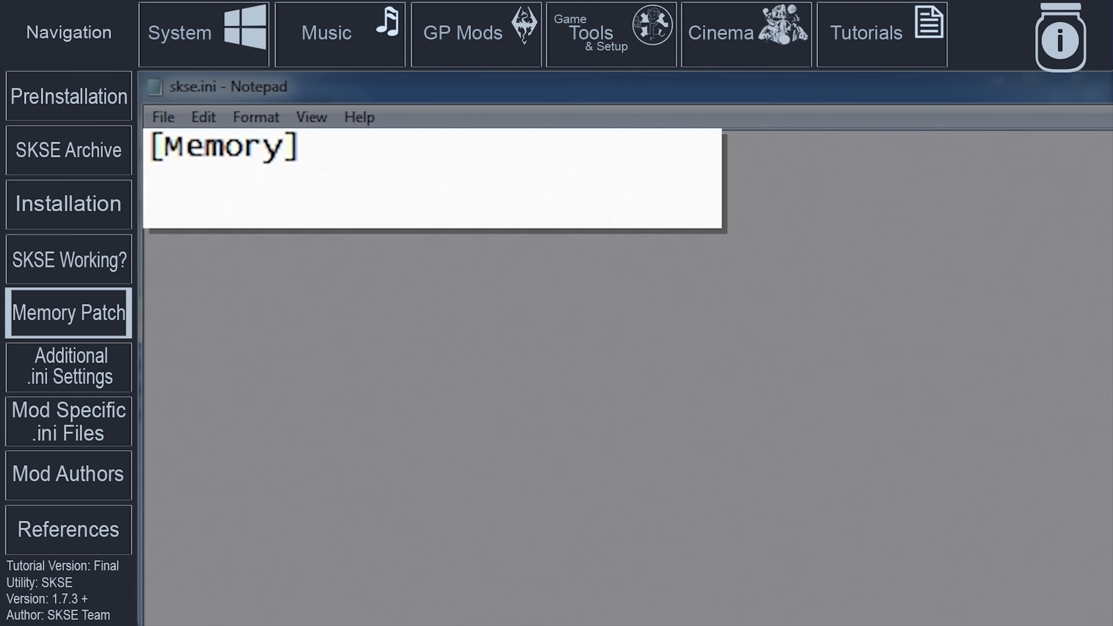
type("DefaultHeapInitia")
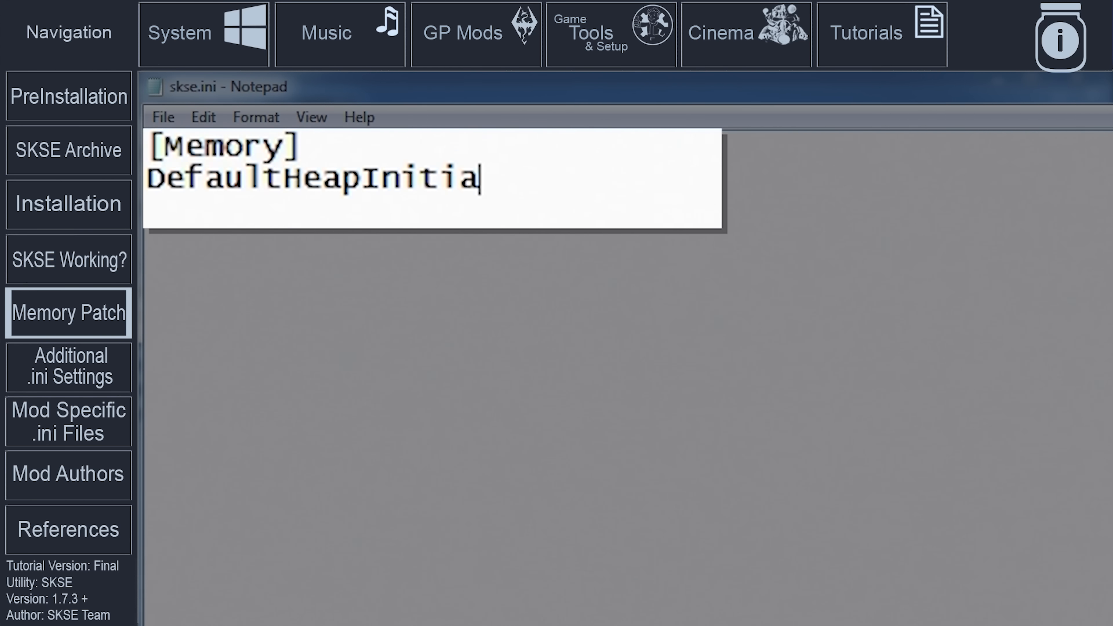
type("lAllocMB=768")
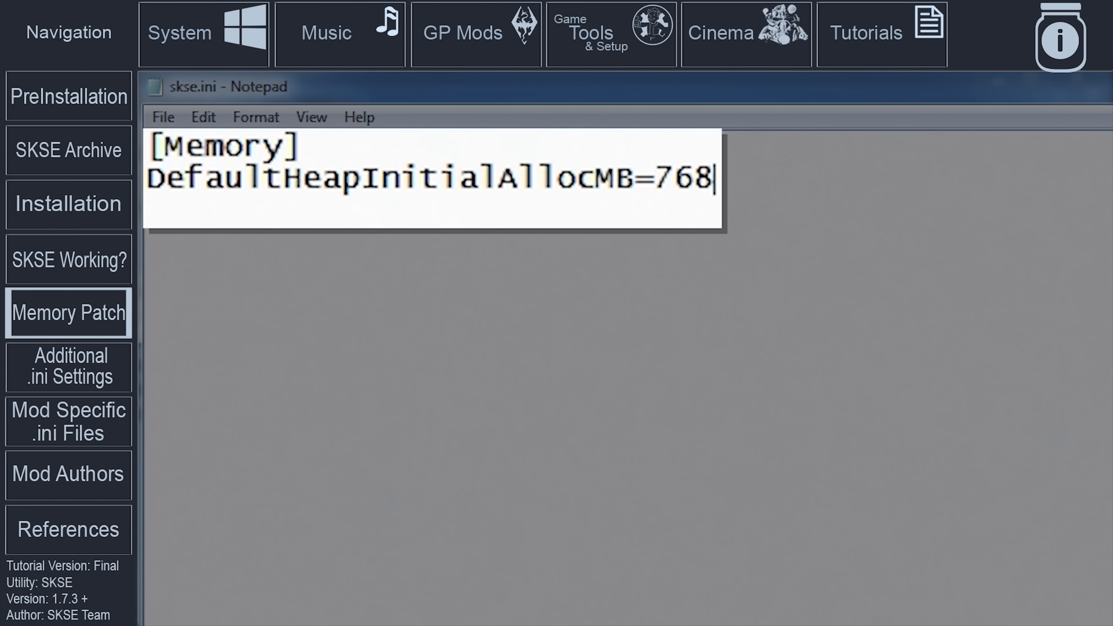
key("Return")
type("ScrapHeap")
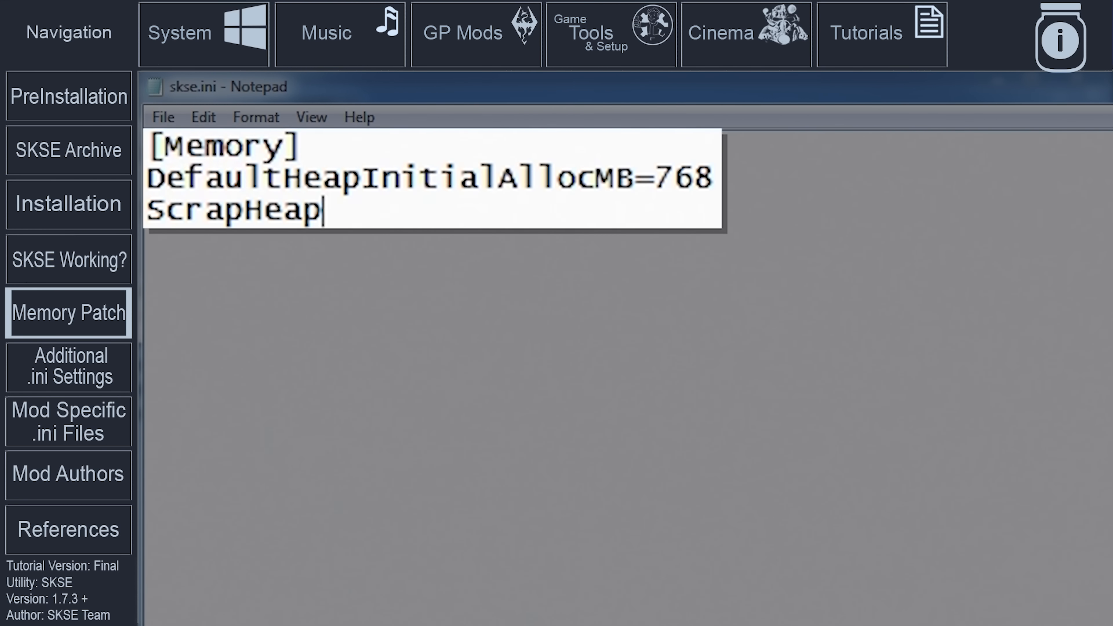
type("SizeMB=256")
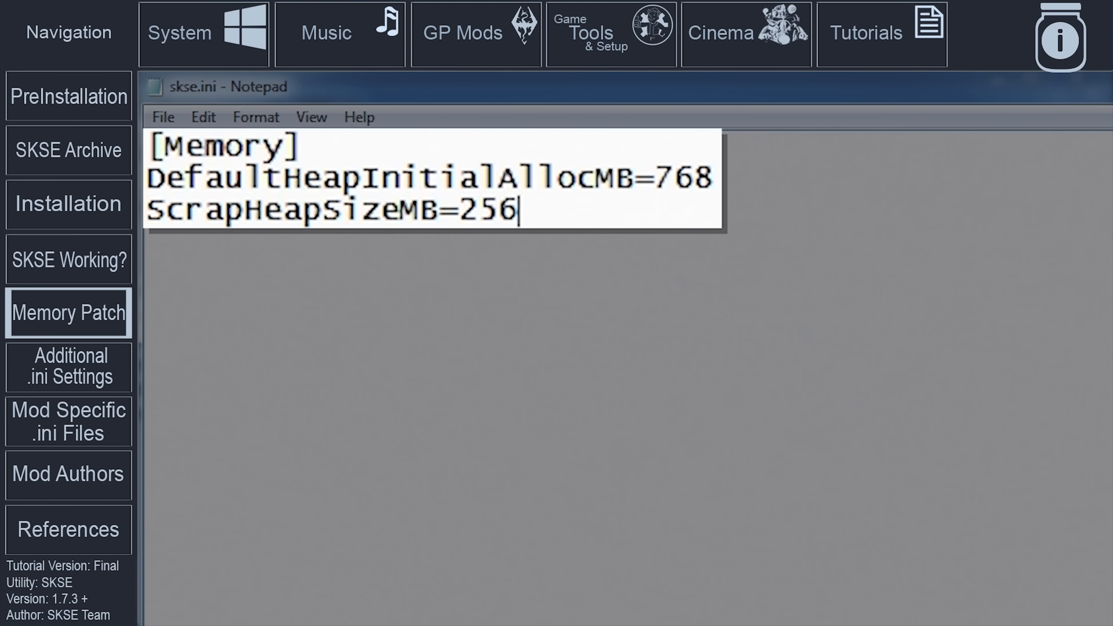
key("alt+F4")
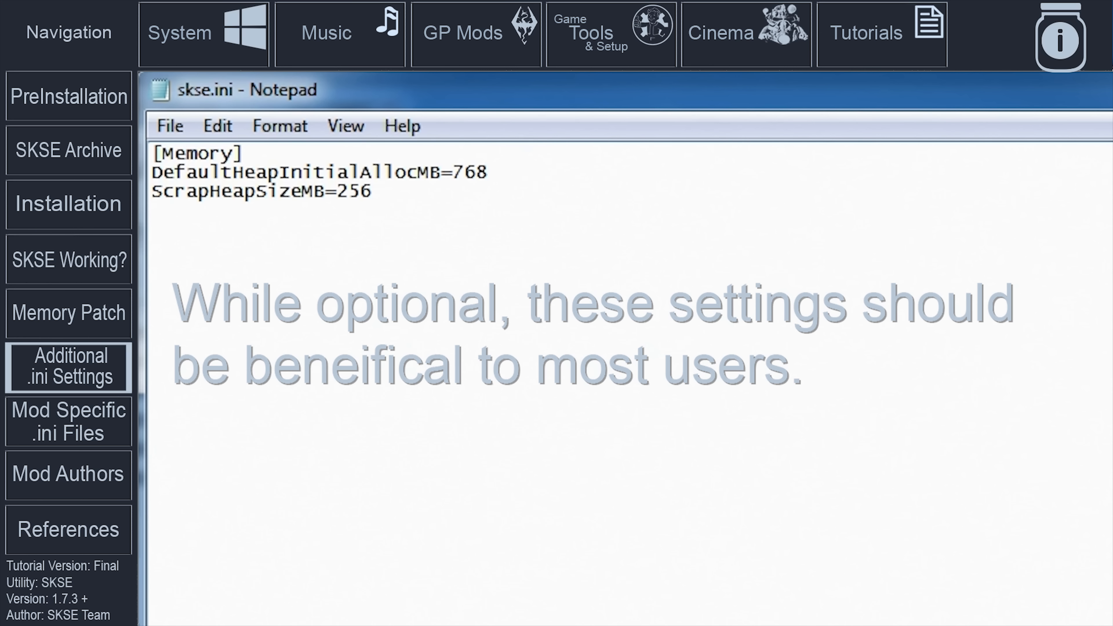
Add a [Debug] section with WriteMiniDumps=1 below the memory settings in skse.ini
type("[Debug]")
key("Return")
type("WriteMiniDumps=1")
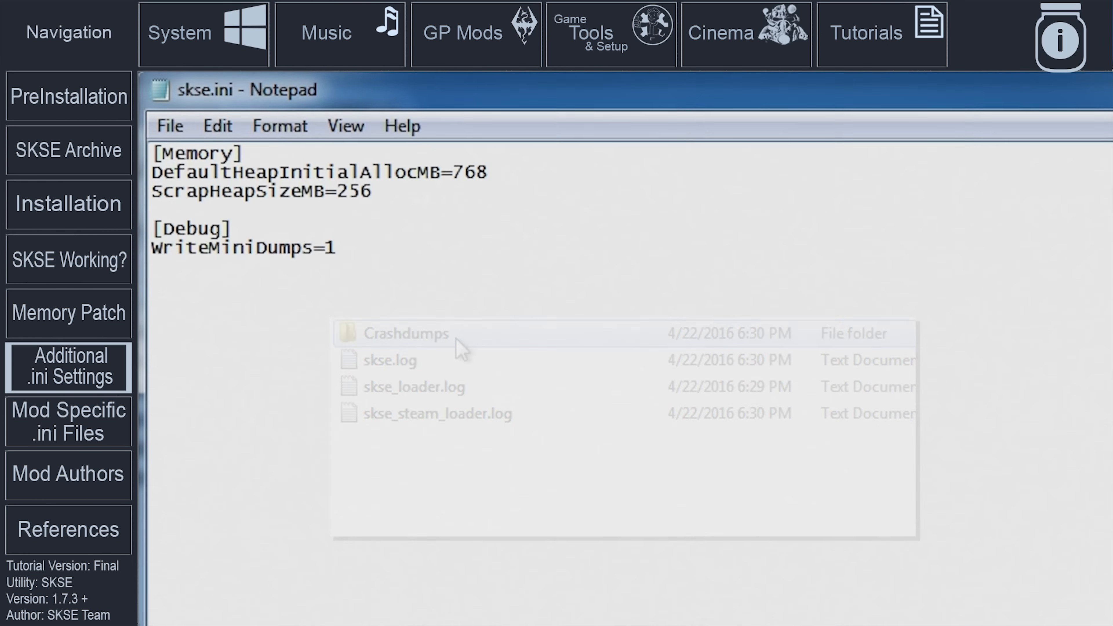
Add a [Display] section with iTintTextureResolution=1024 below the debug settings in skse.ini
type("[Display]")
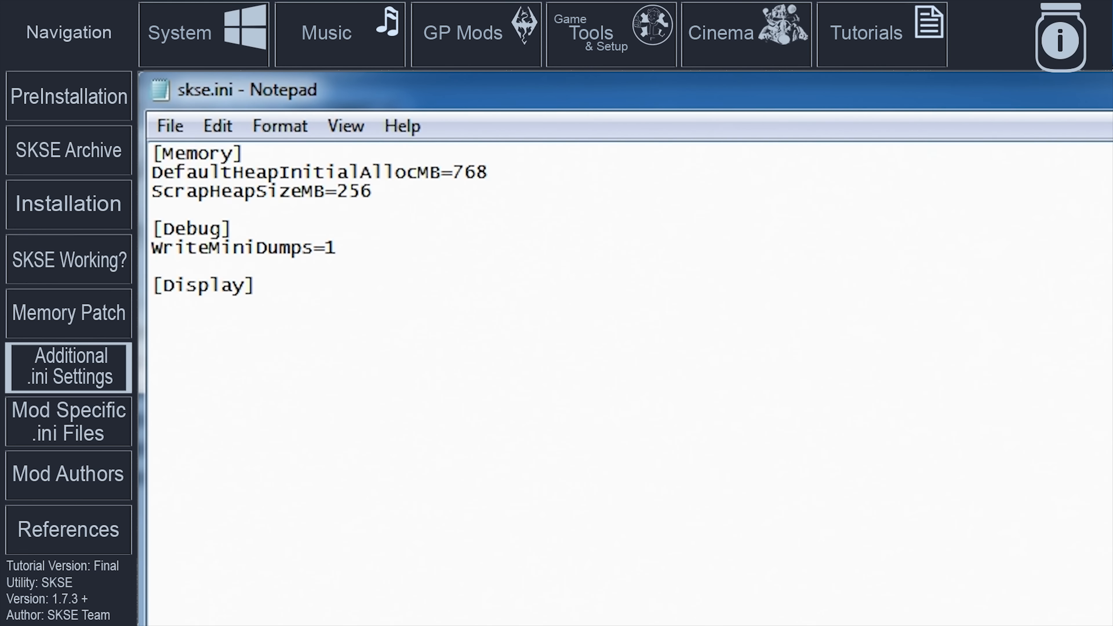
key("Return")
type("iTint")
type("TextureResolution=")
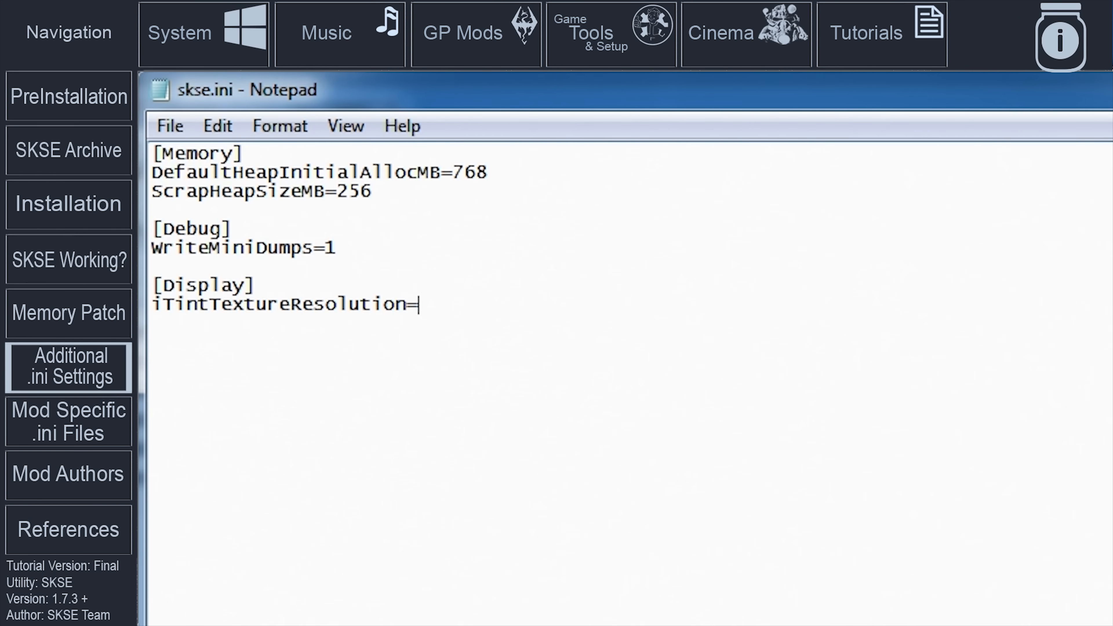
type("1024")
Add a [General] section with ClearInvalidRegistrations=1 and EnableDiagnostics=1 at the end of skse.ini
key("Return")
key("Return")
type("[General]")
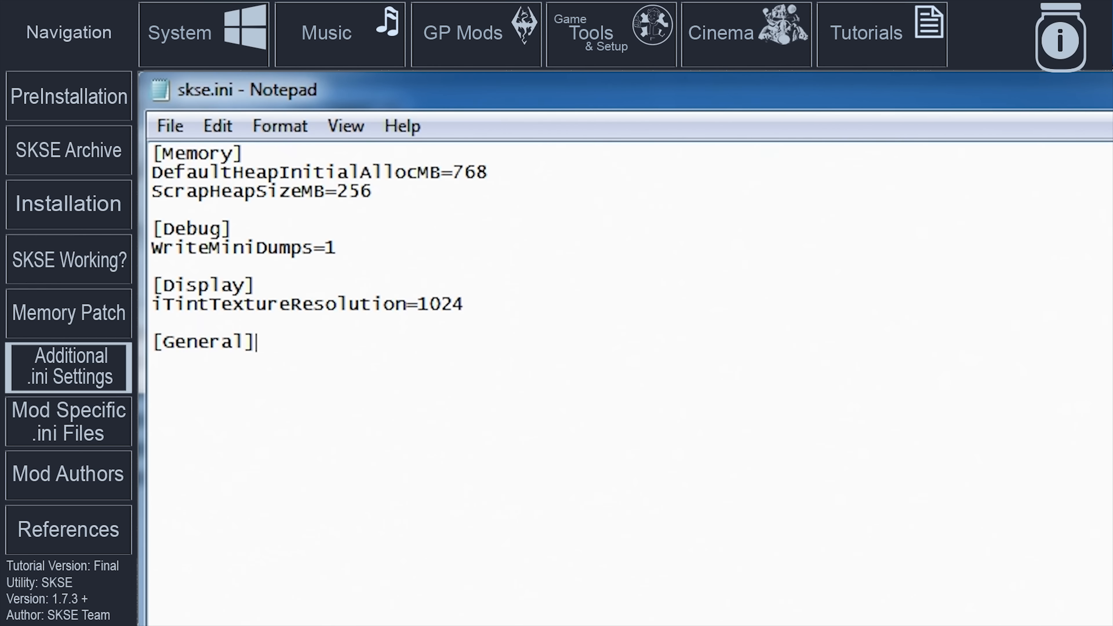
key("Return")
type("Clear")
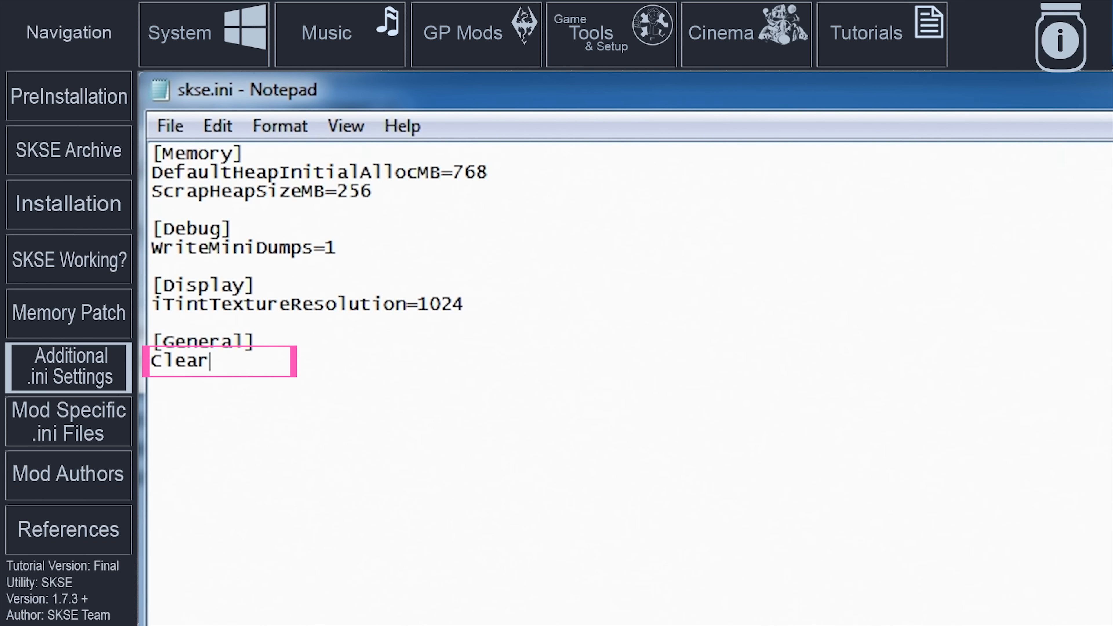
type("InvalidRegistrations=1")
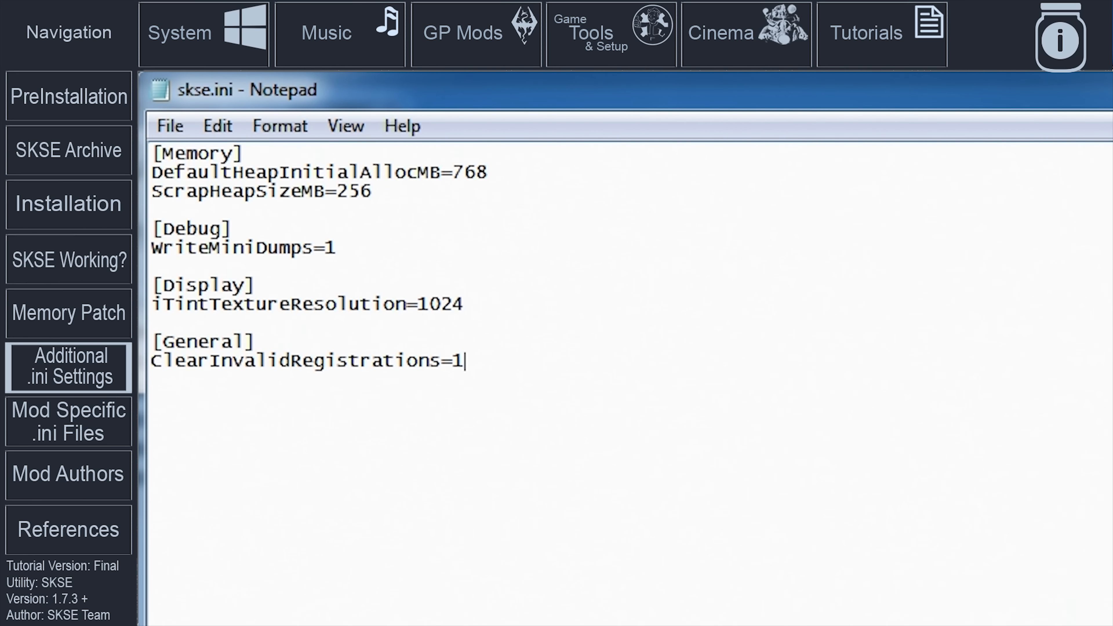
key("Return")
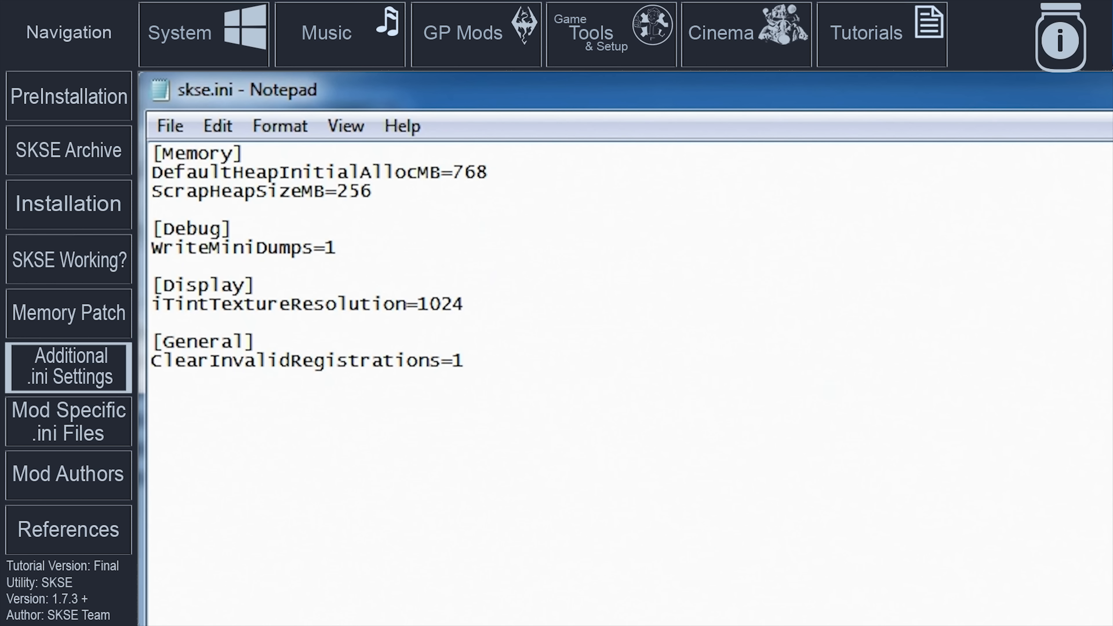
type("EnableDiagnostics")
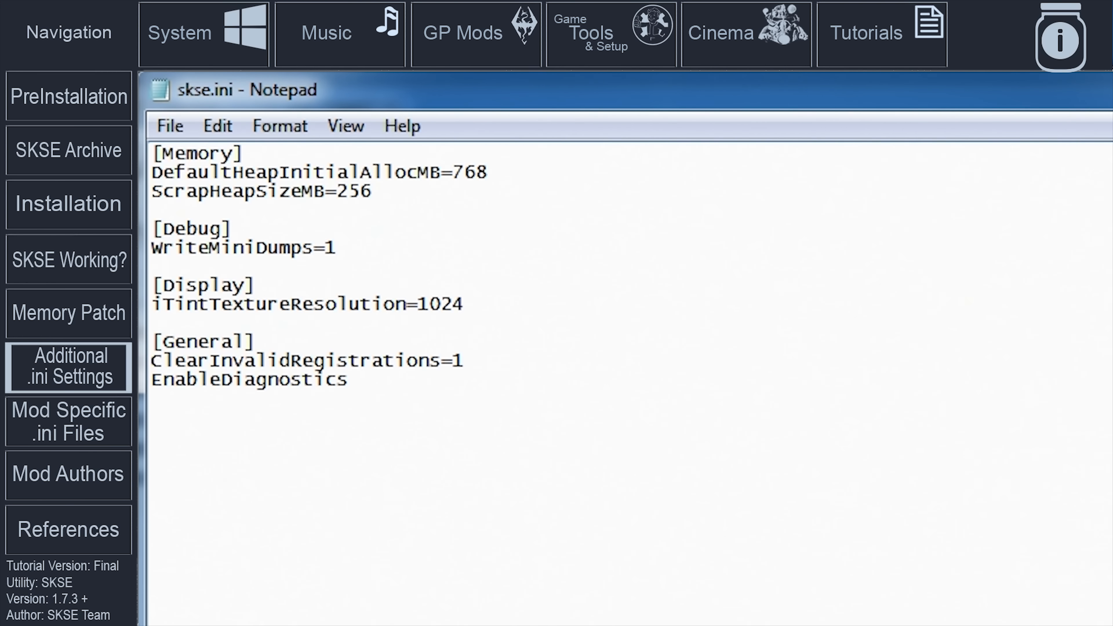
type("=1")
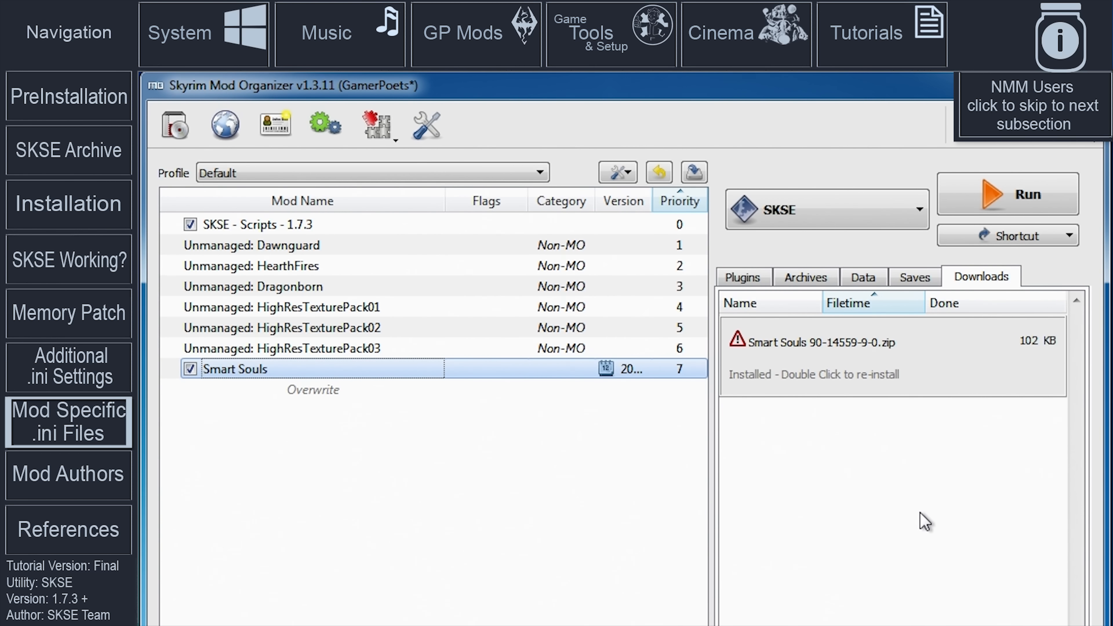
From Mod Organizer, open the Smart Souls mod's folder in Windows Explorer and go to SKSE\Plugins
right_click(397, 377)
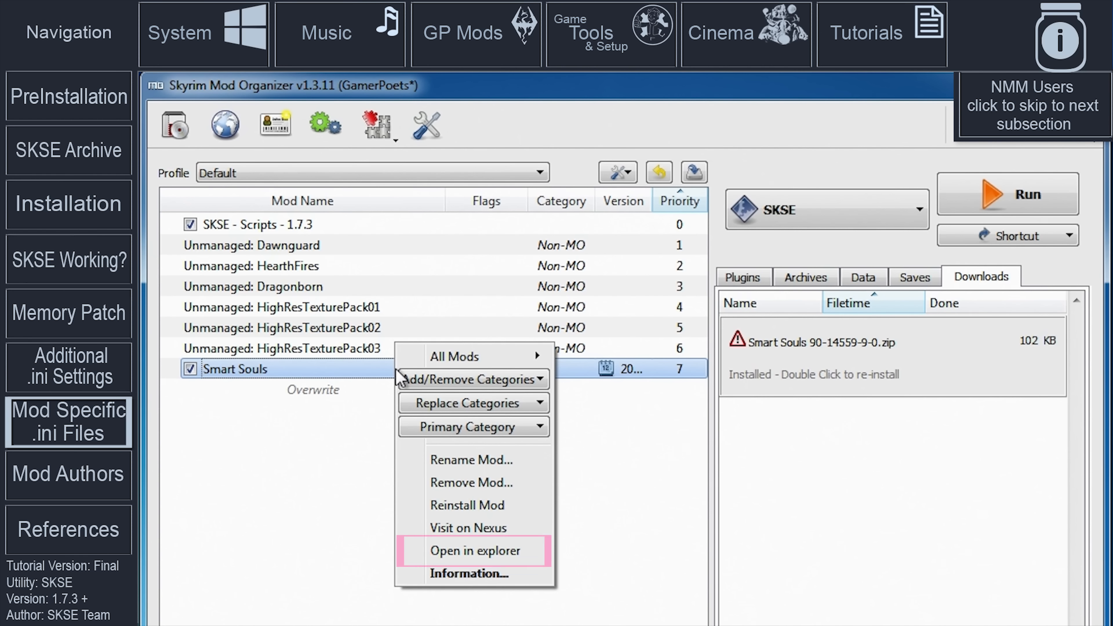
left_click(521, 552)
mouse_move(500, 211)
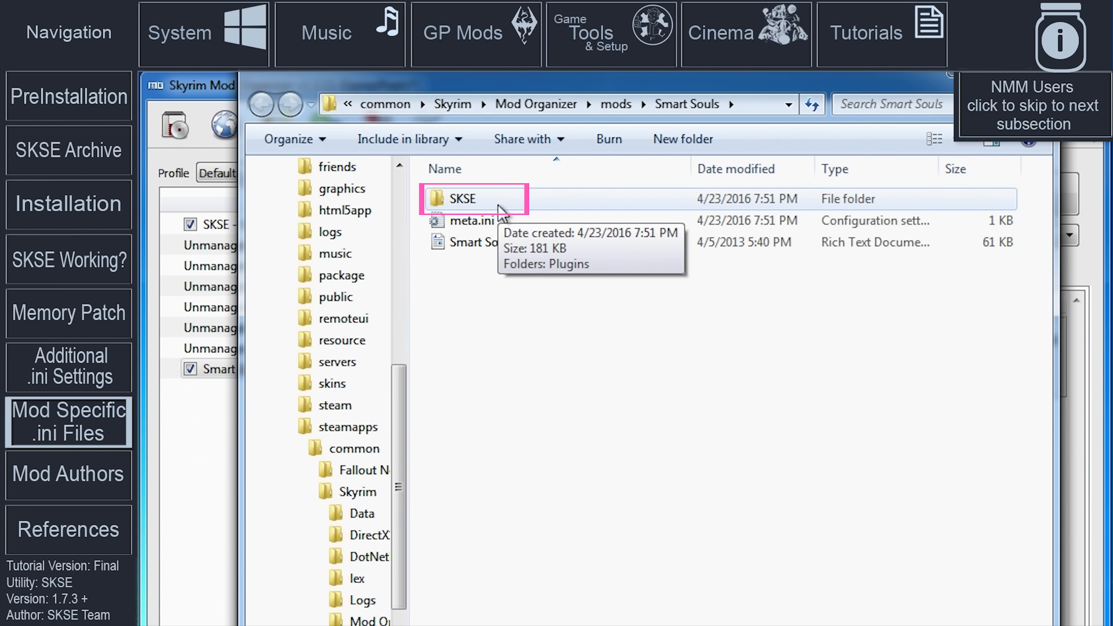
left_click(499, 206)
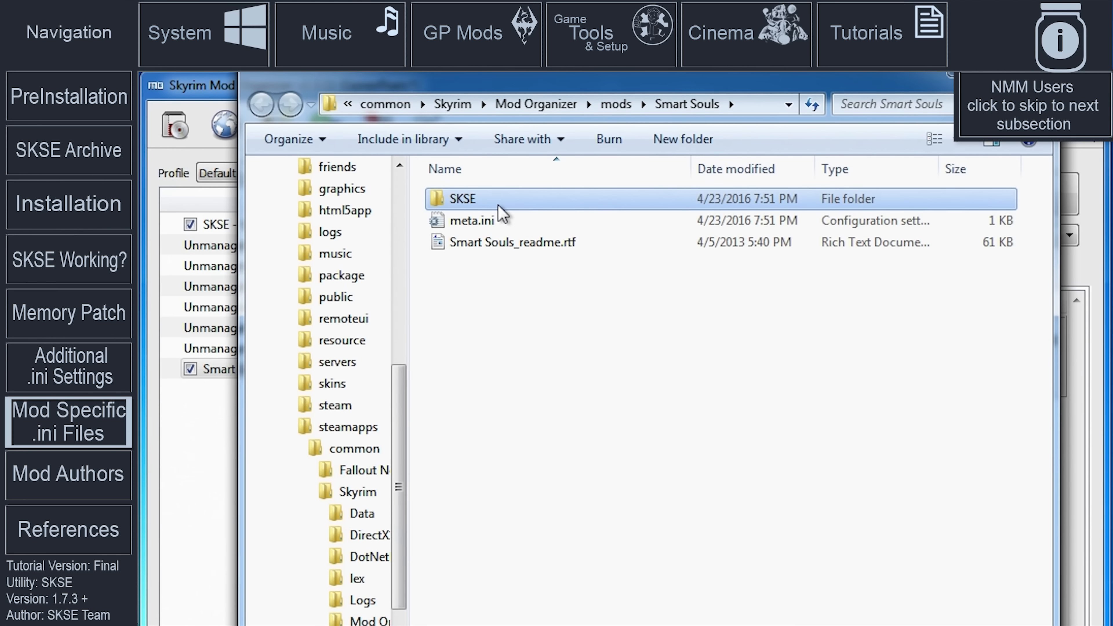
double_click(501, 213)
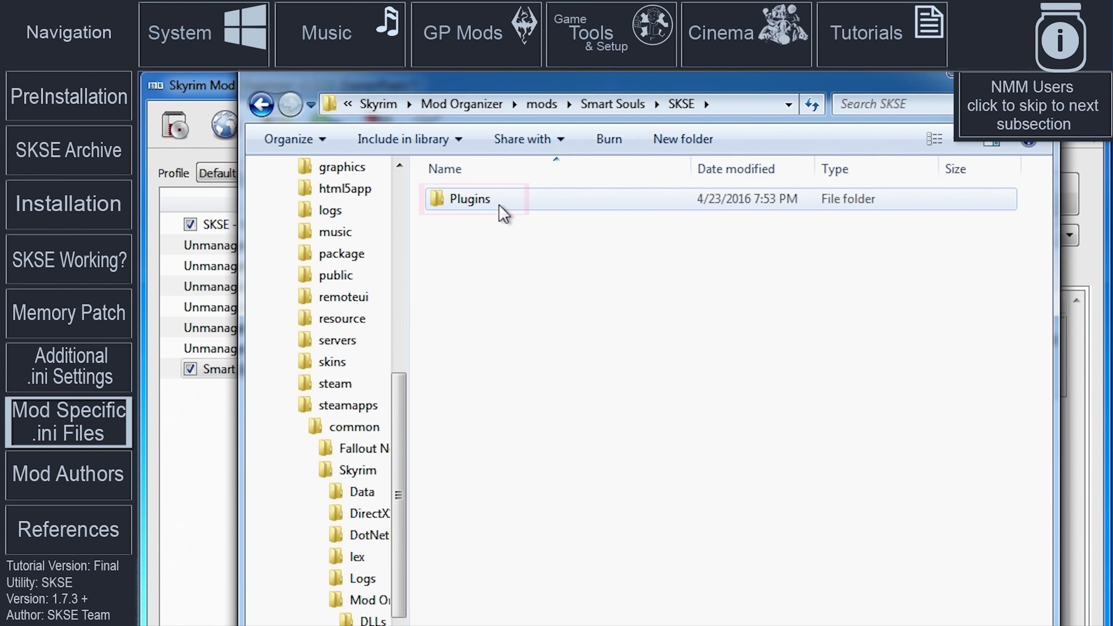
double_click(503, 213)
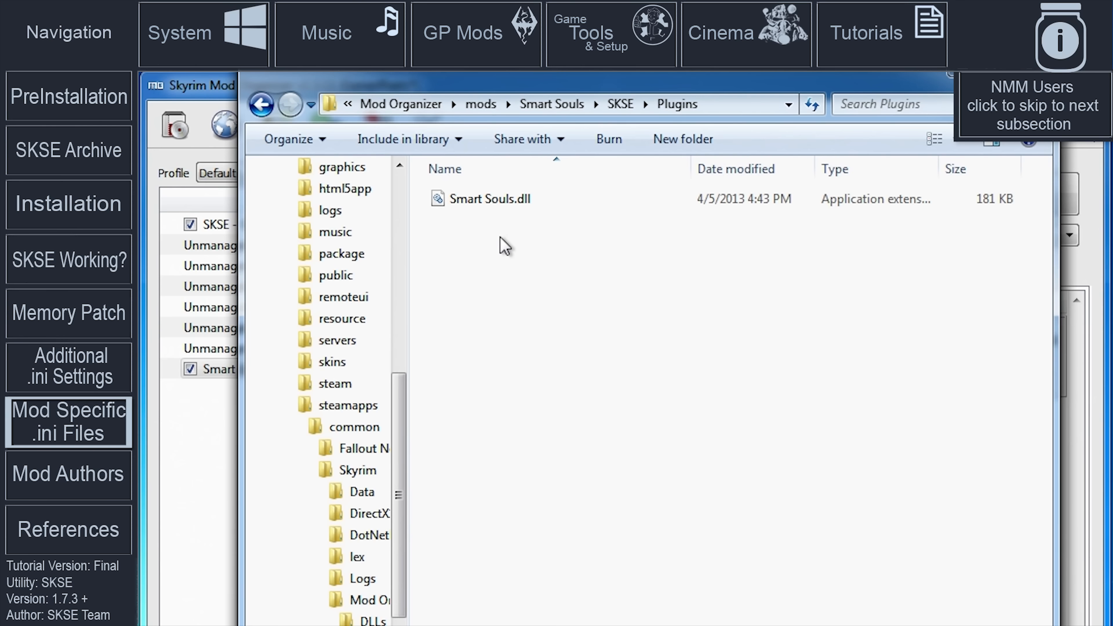
Create a text document next to Smart Souls.dll and name it Smart Souls.ini, accepting the extension change
right_click(500, 237)
mouse_move(651, 503)
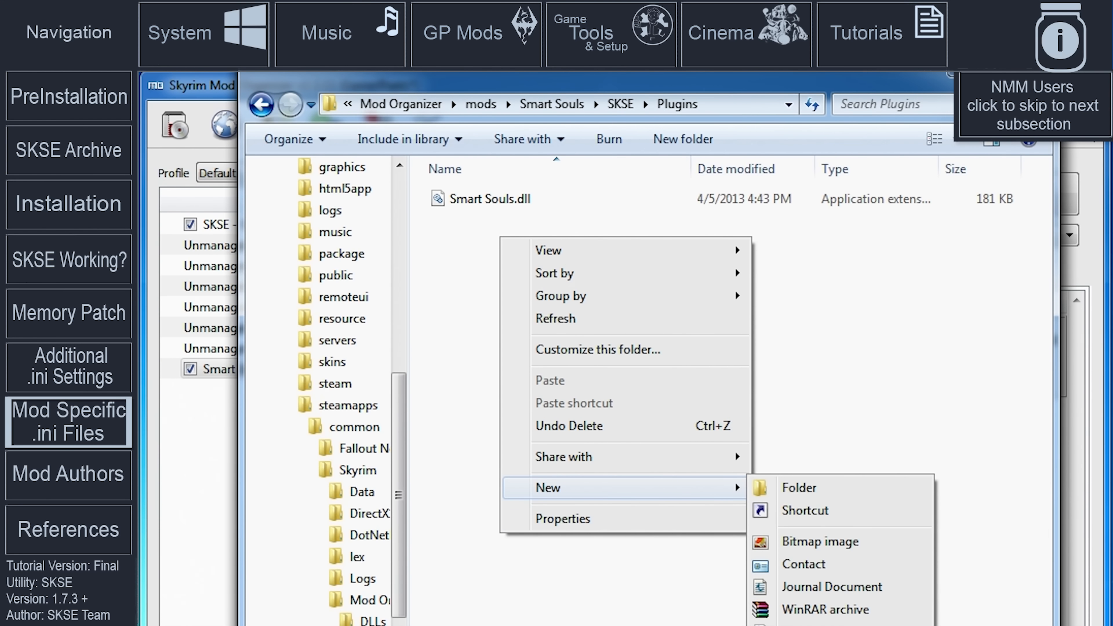
left_click(823, 625)
type("Smart")
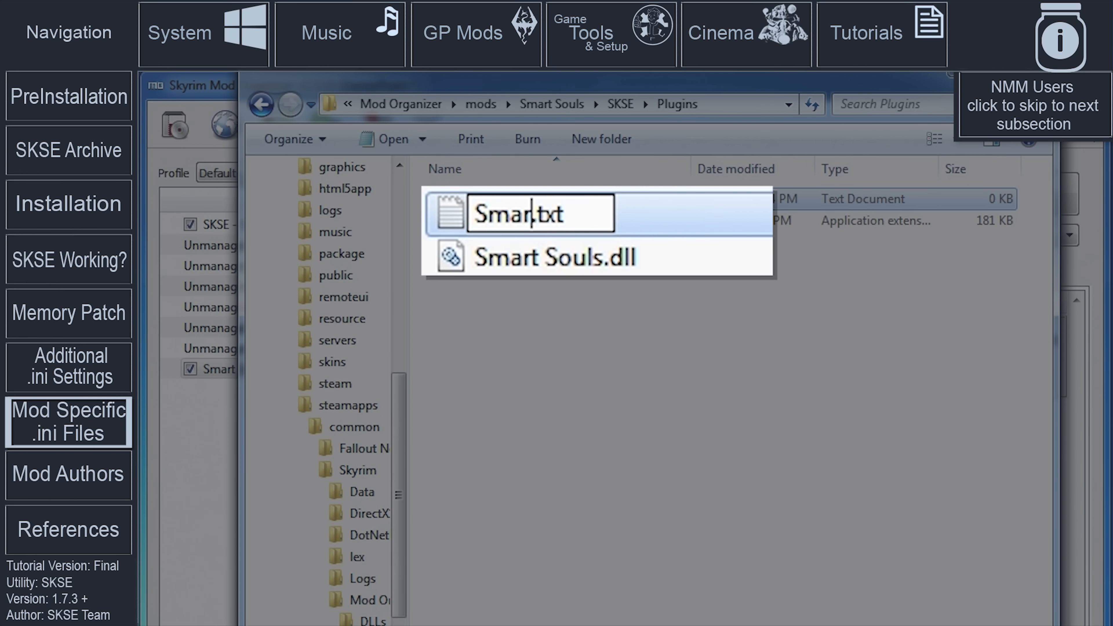
type(" Souls")
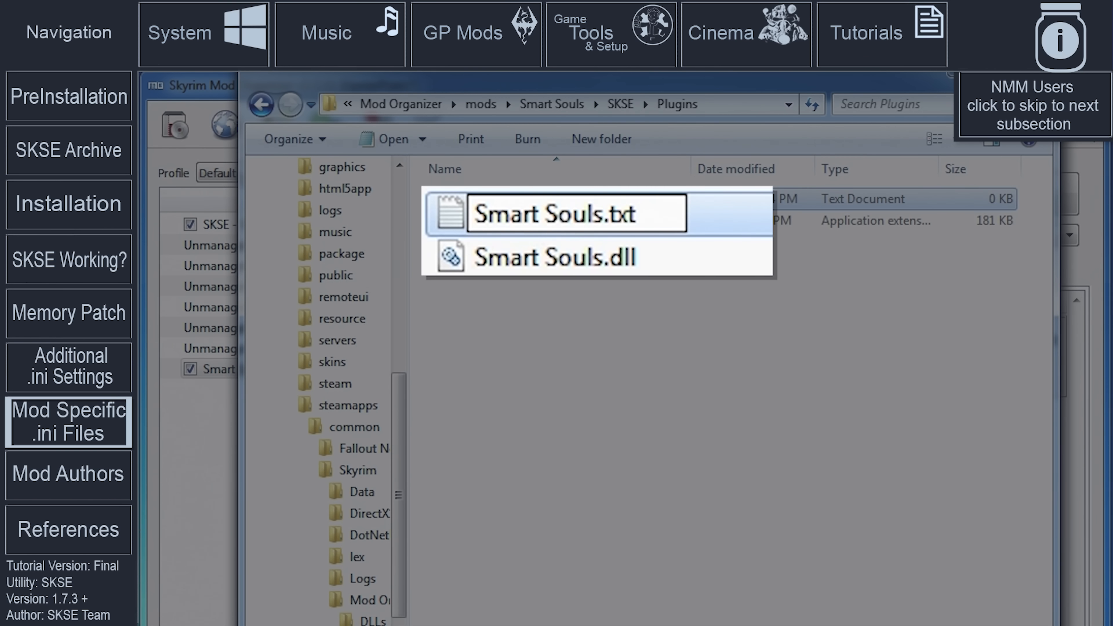
key("Delete")
key("Delete")
key("Delete")
key("Delete")
type(".ini")
key("Return")
key("Return")
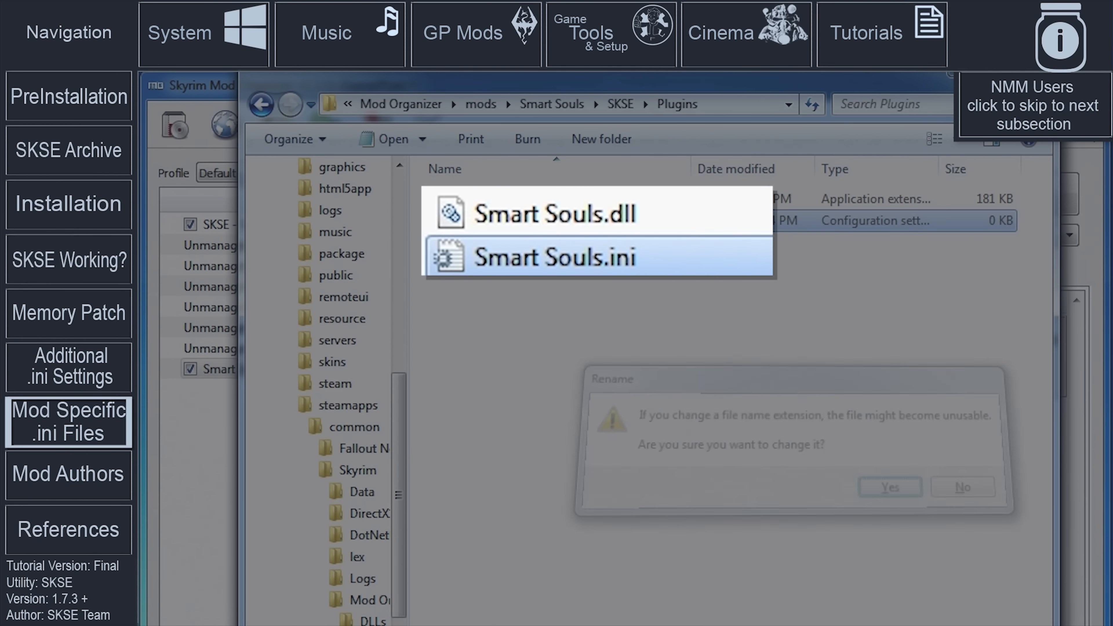
Fill Smart Souls.ini with [General] ForceSoulSoulGemSizeMatch=1 and LimitBlackGemsToBlackSouls=1, plus [Notifications] ShowCapturedSoulQuality=1 and ShowEscapedSoulQuality=1, and save it
double_click(658, 258)
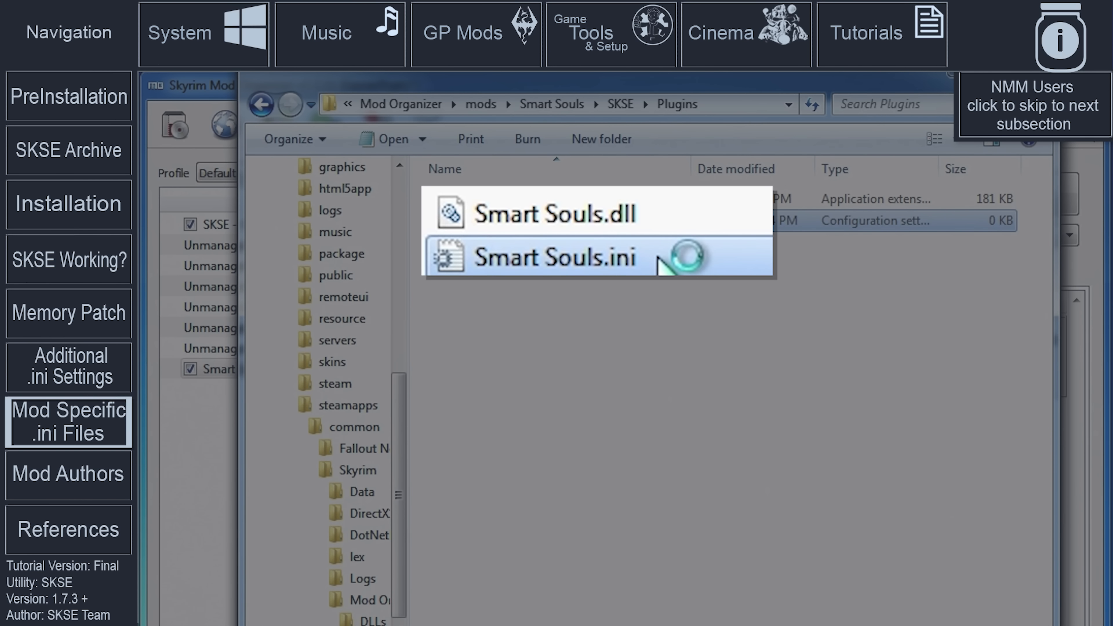
type("[General] ForceSoulSoulGemSizeMatch=1 LimitBlackGemsToBlackSouls=1 [Notifications] ShowCapturedSoulQuality=1 ShowEscapedSoulQuality=1")
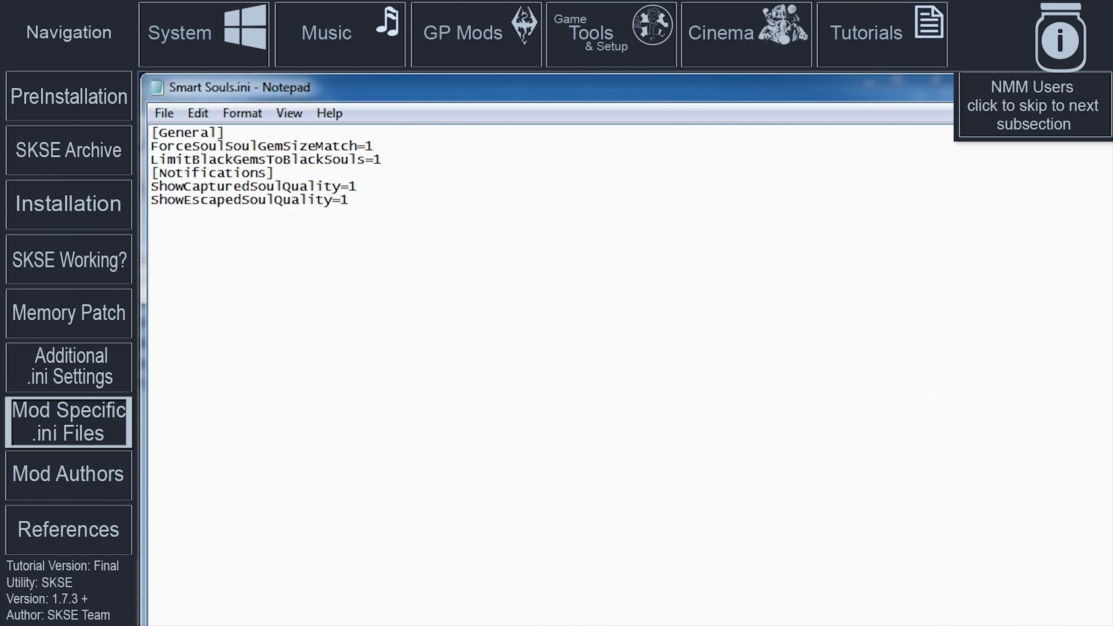
key("alt+F4")
left_click(683, 526)
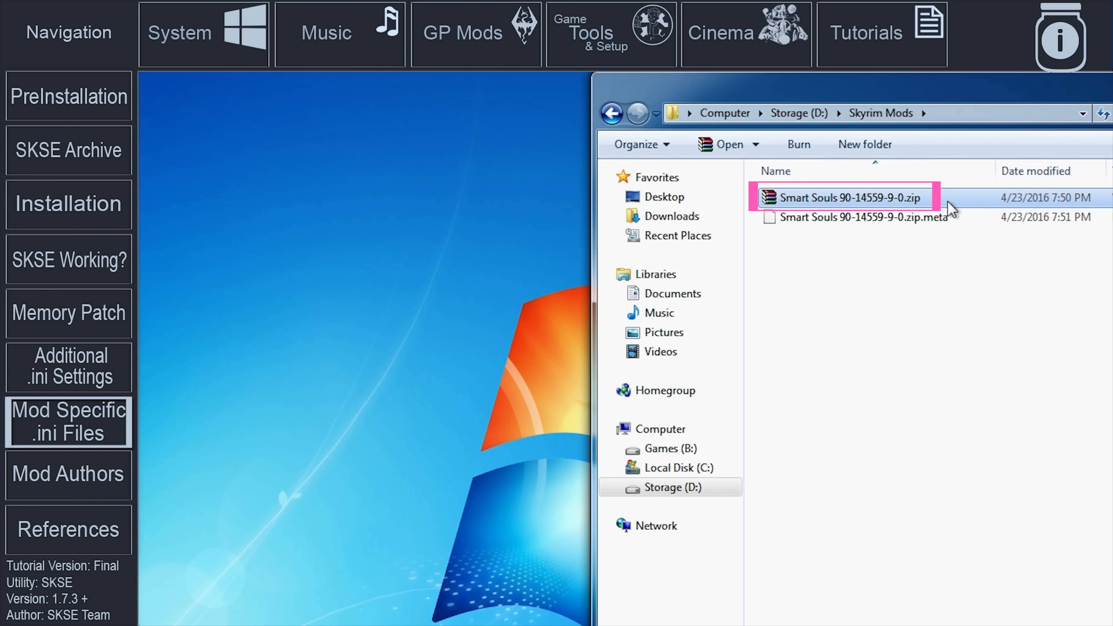
Copy Smart Souls 90-14559-9-0.zip from D:\Skyrim Mods to the desktop and extract it there
mouse_move(928, 204)
left_mouse_down()
mouse_move(818, 206)
mouse_move(337, 280)
mouse_move(268, 266)
left_mouse_up()
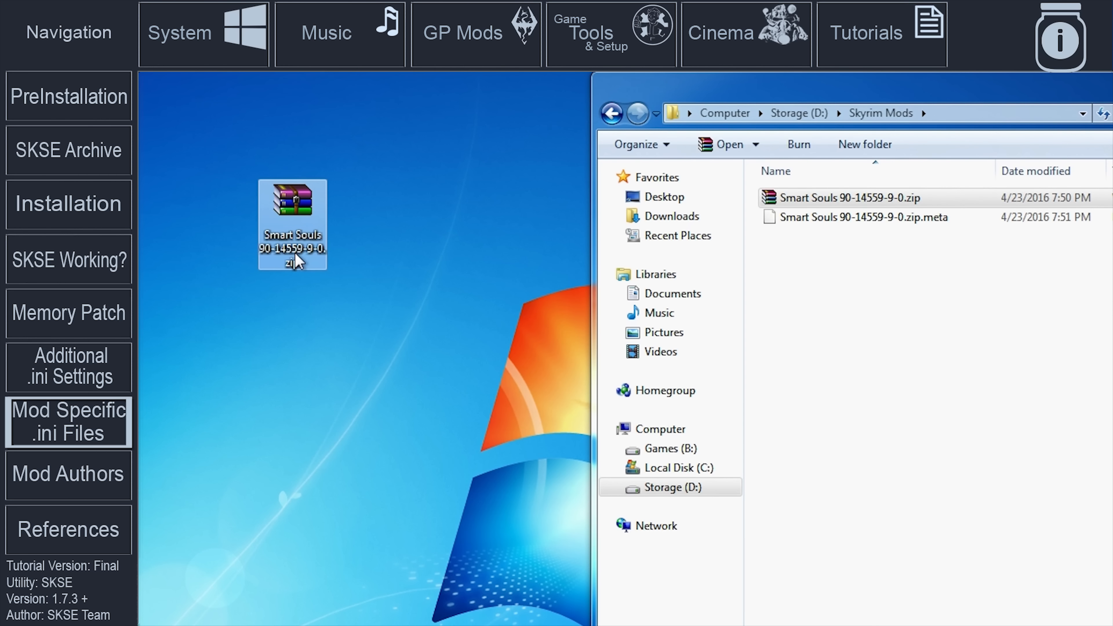
right_click(296, 262)
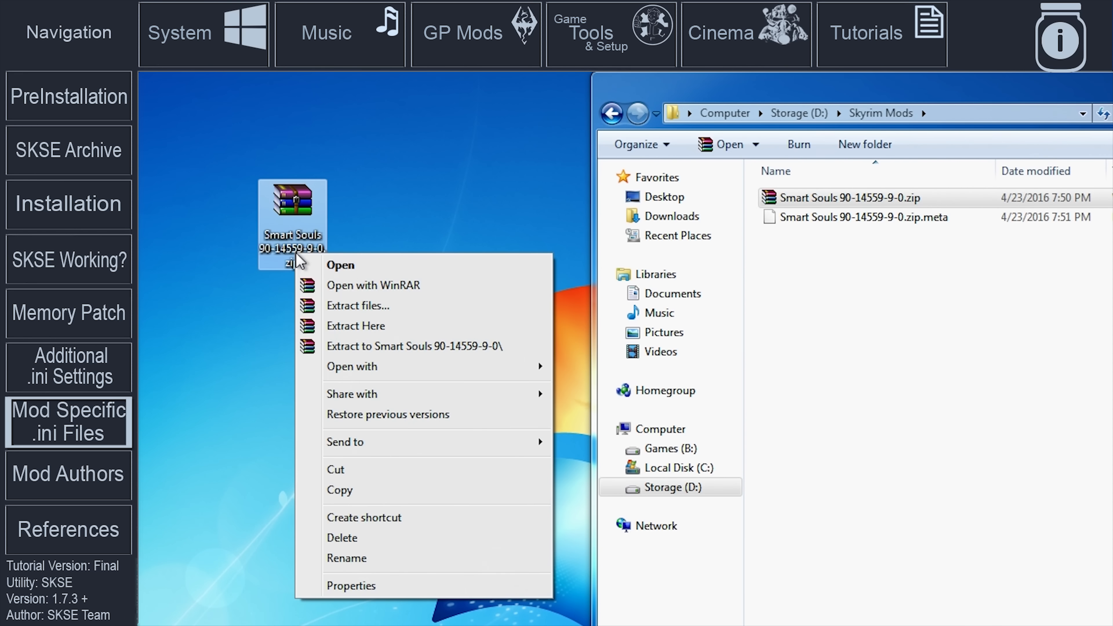
left_click(413, 327)
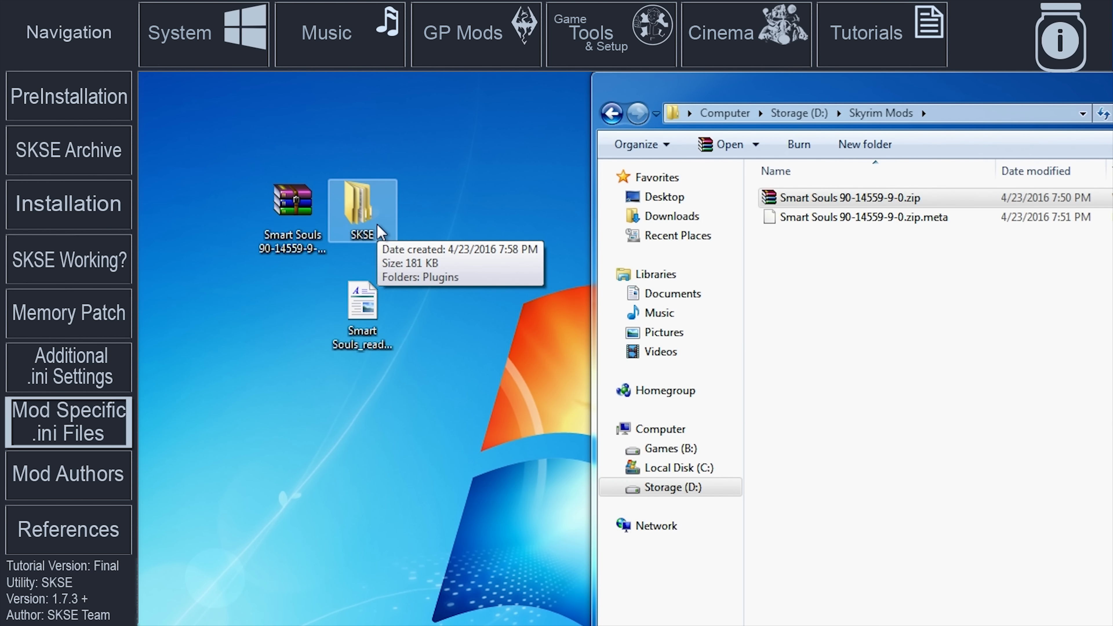
In the extracted SKSE\Plugins folder on the desktop, create a text document named Smart Souls.ini, accepting the extension change
double_click(378, 227)
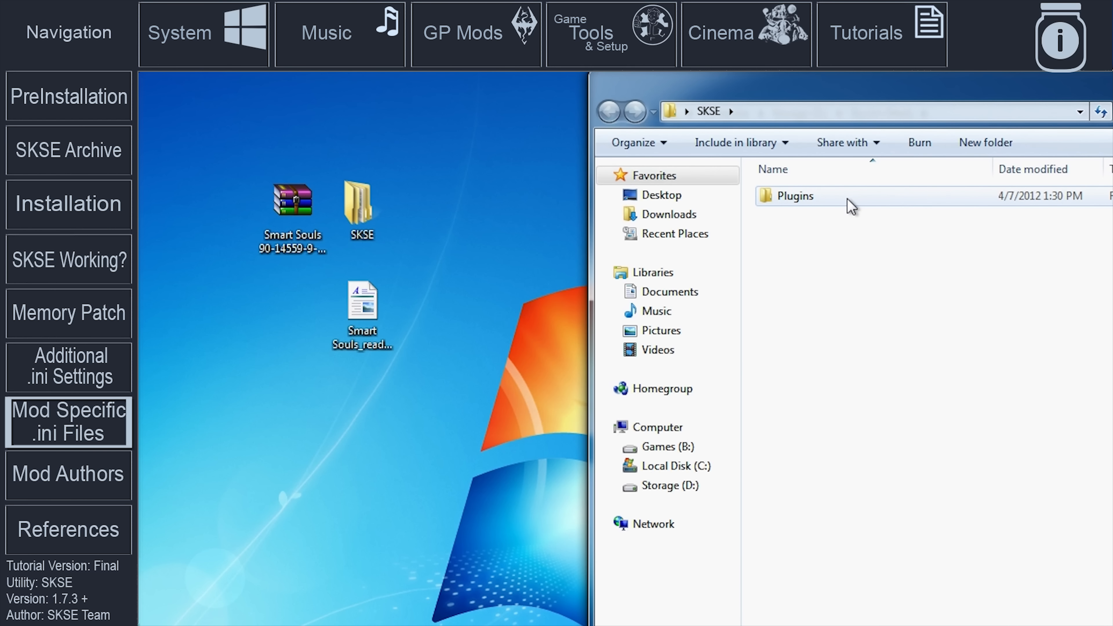
double_click(847, 199)
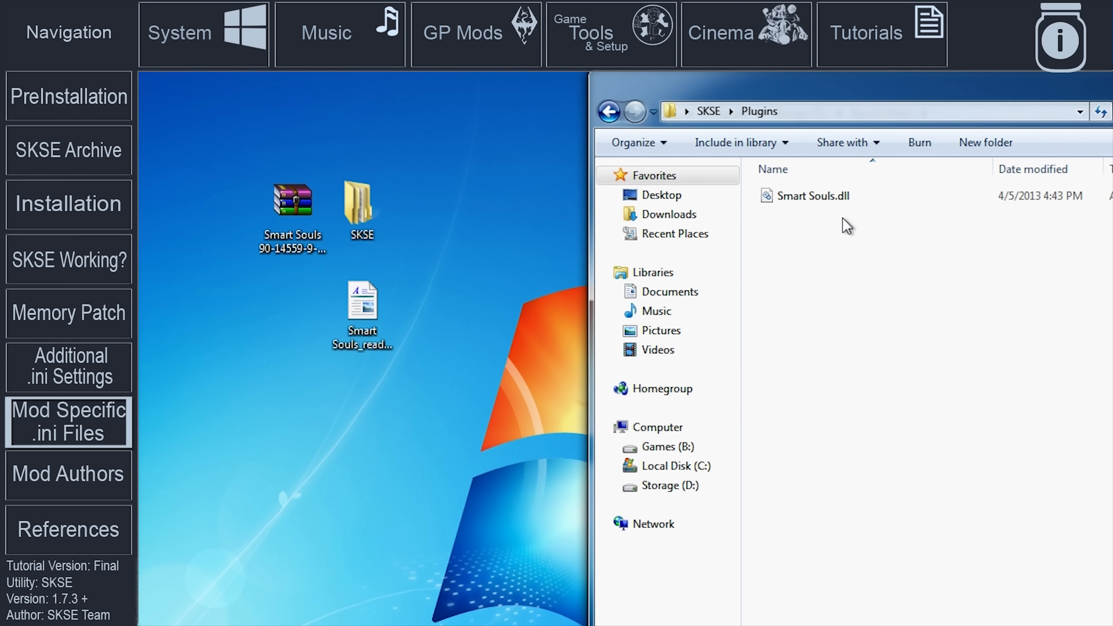
right_click(842, 218)
mouse_move(1008, 442)
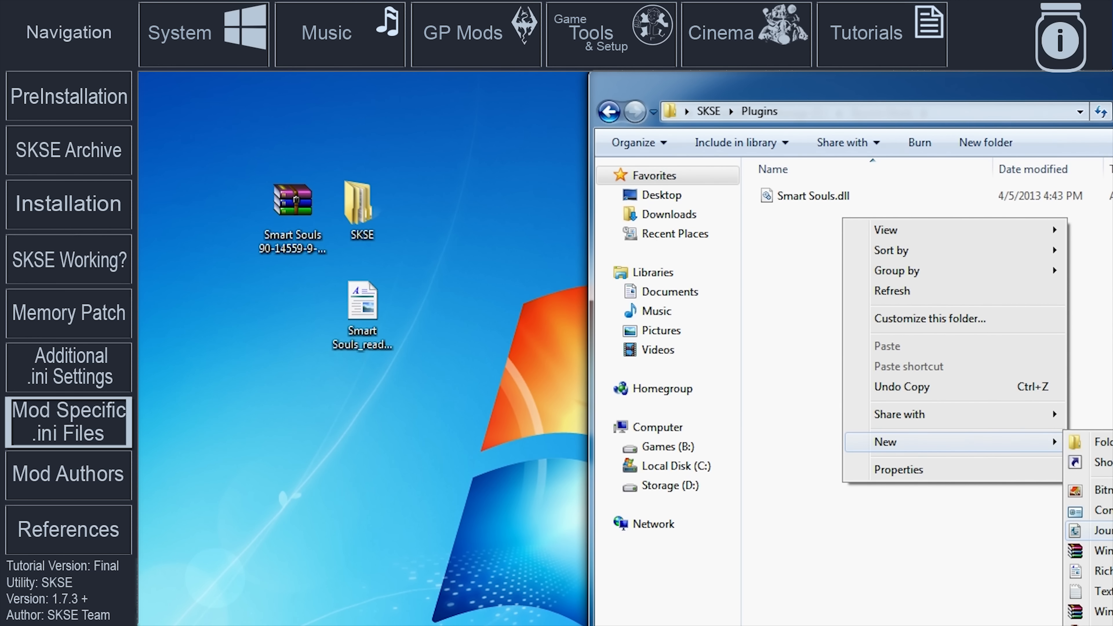
left_click(1087, 588)
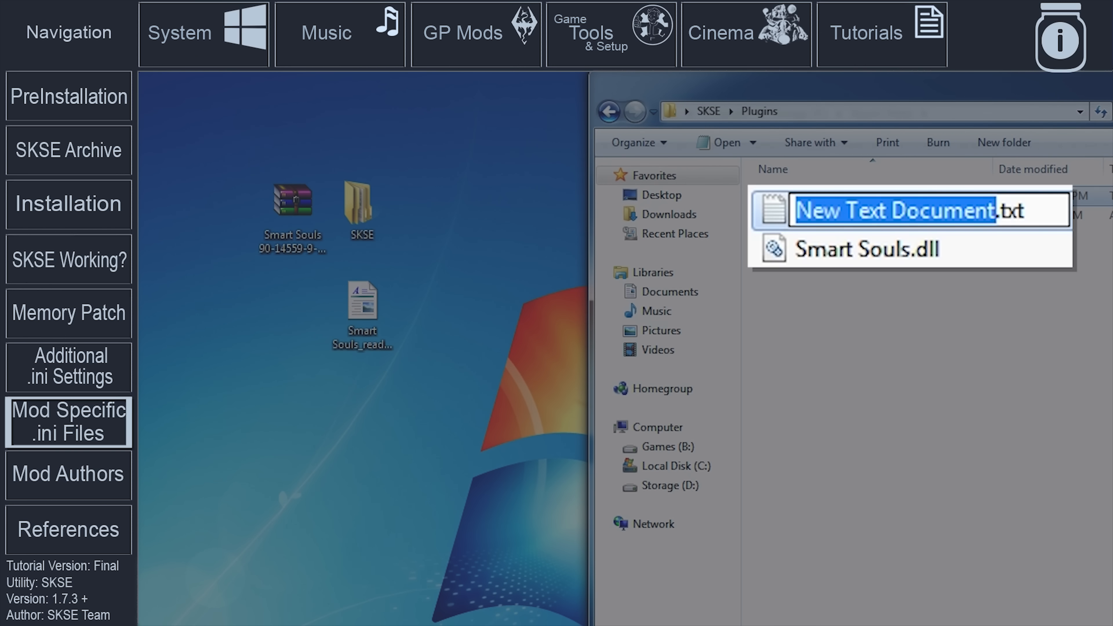
type("Smar")
type("t S")
type("ouls")
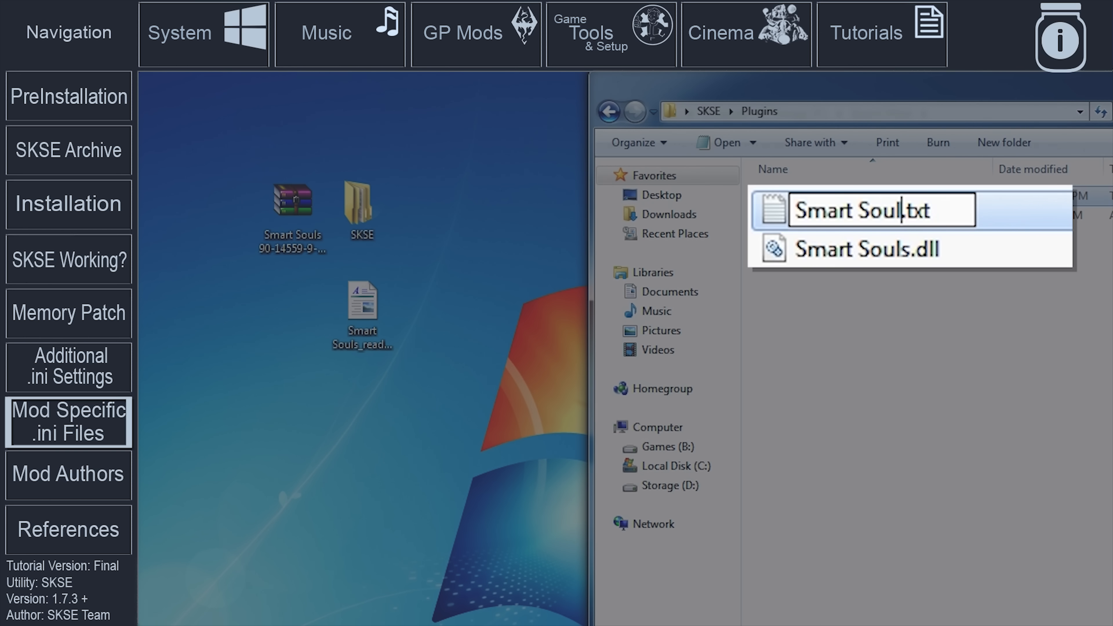
key("Delete")
key("Delete")
key("Delete")
key("Delete")
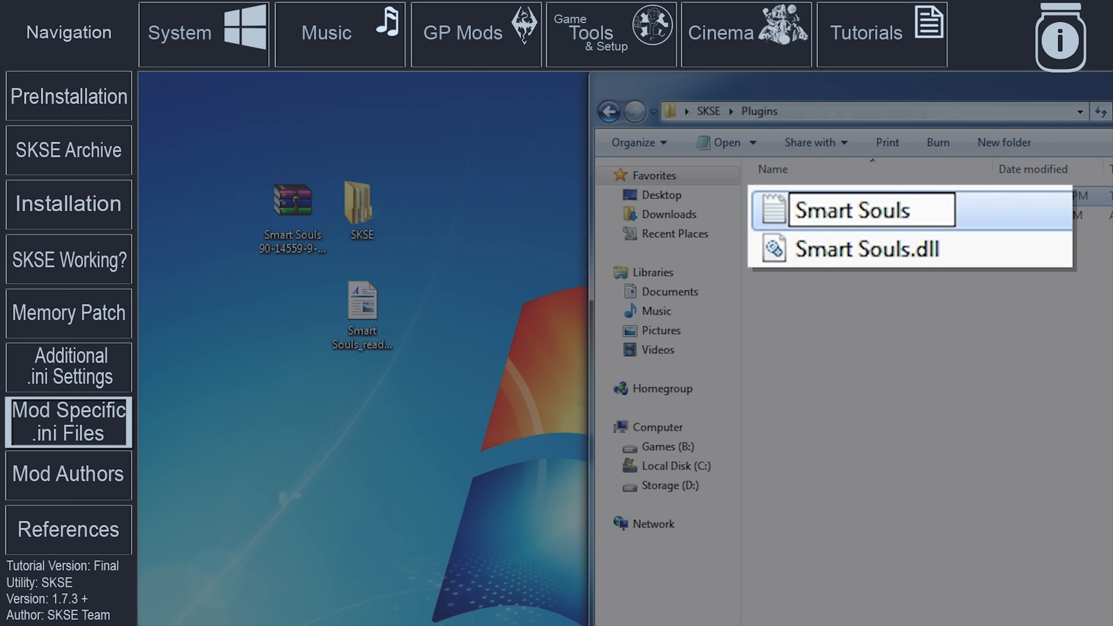
type(".ini")
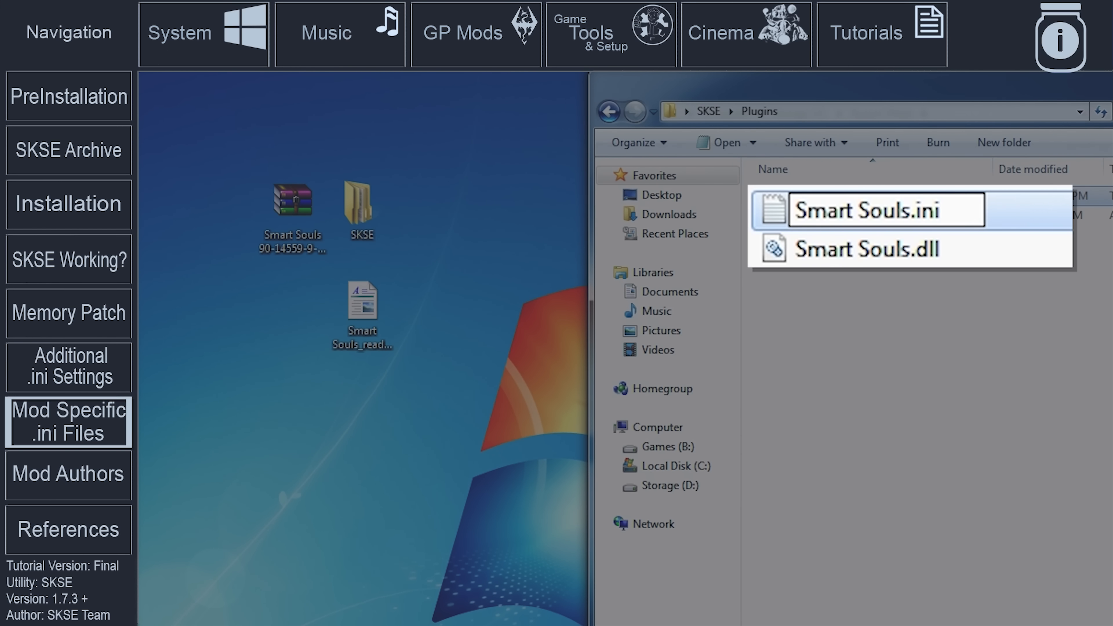
key("Return")
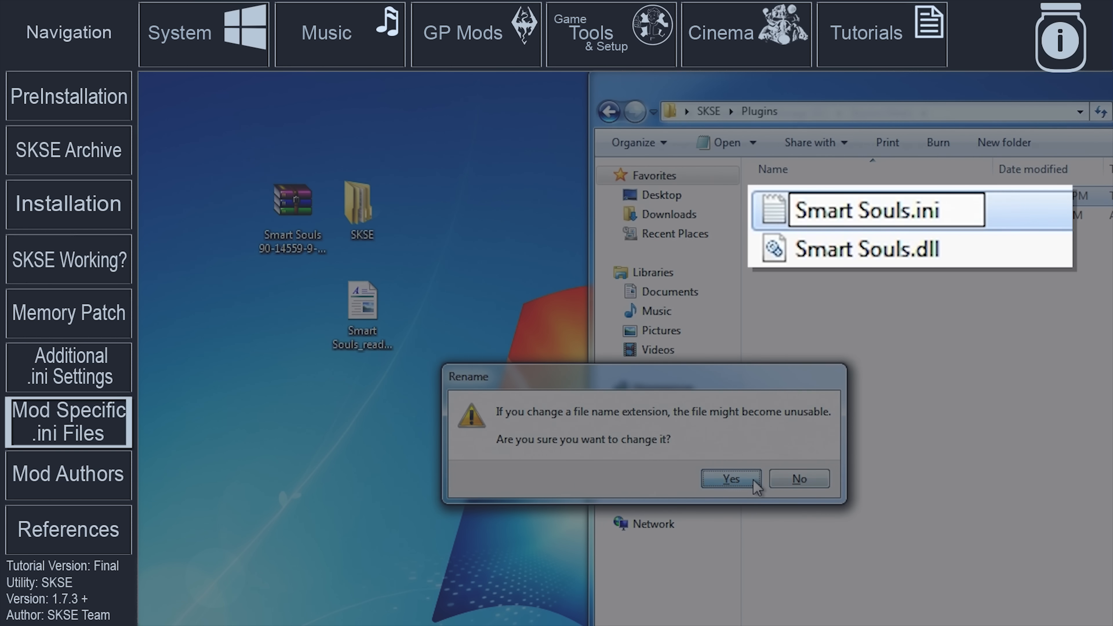
left_click(731, 478)
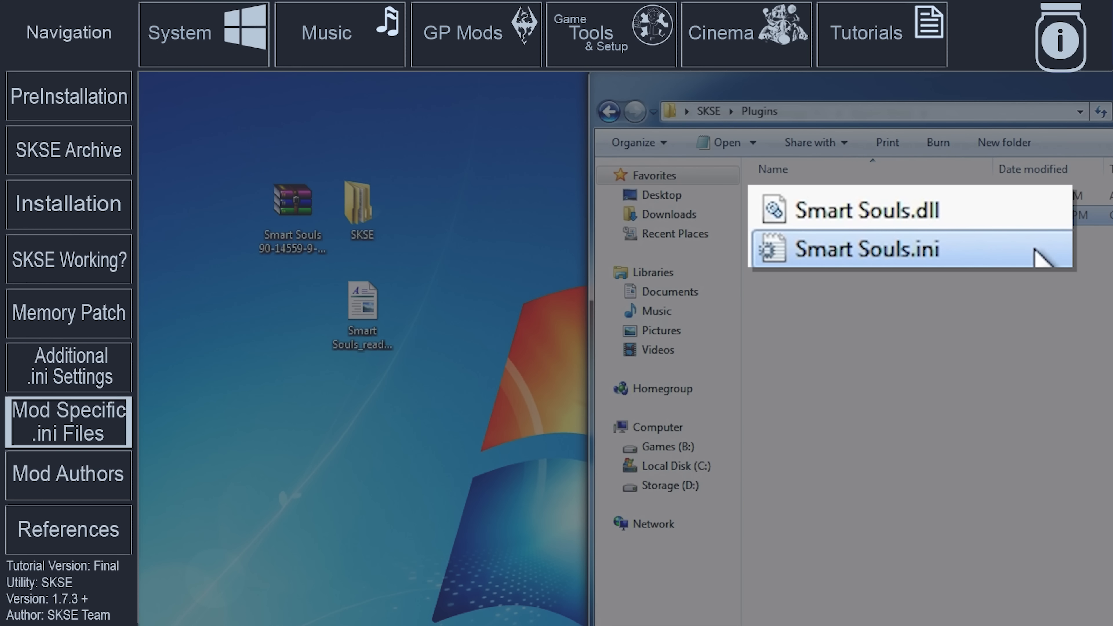
Paste the [General] soul gem settings and [Notifications] soul quality settings into the desktop copy of Smart Souls.ini and save it
double_click(894, 218)
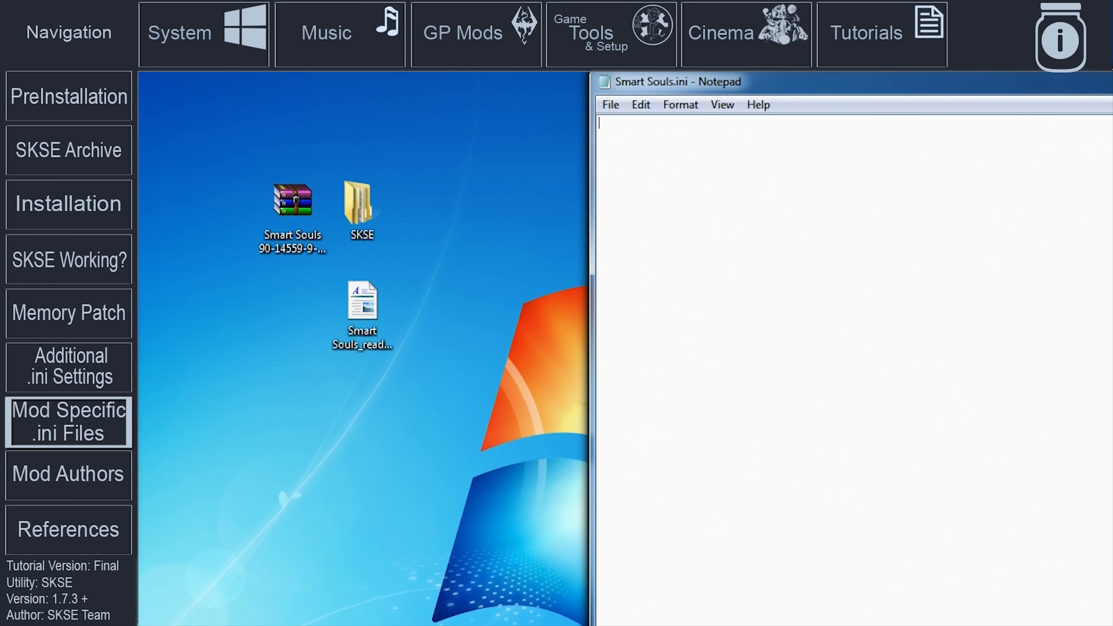
key("ctrl+v")
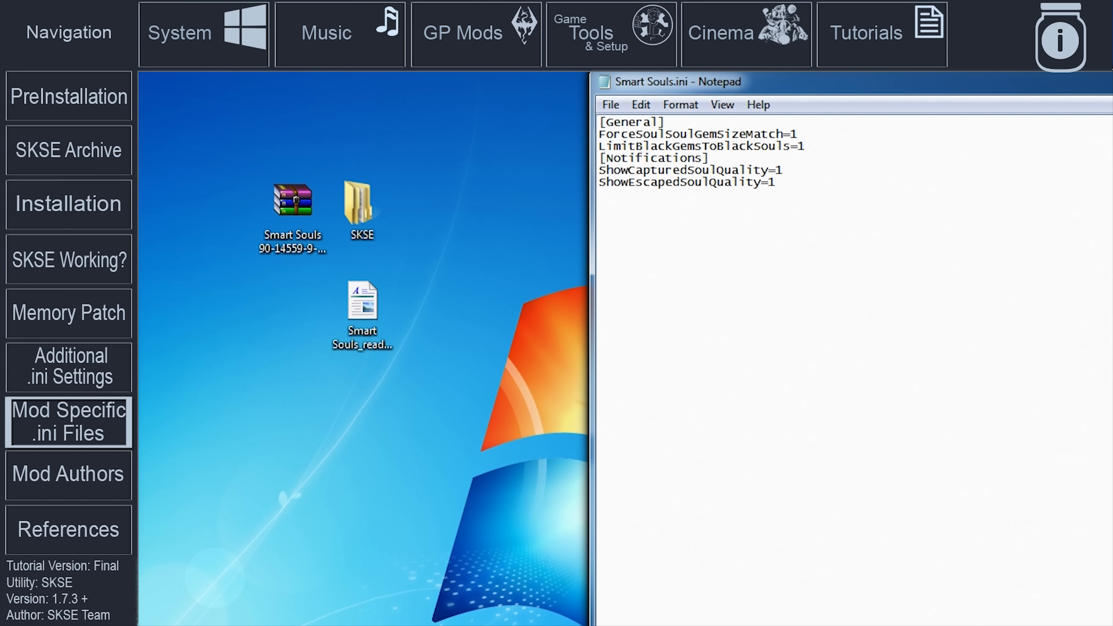
key("alt+F4")
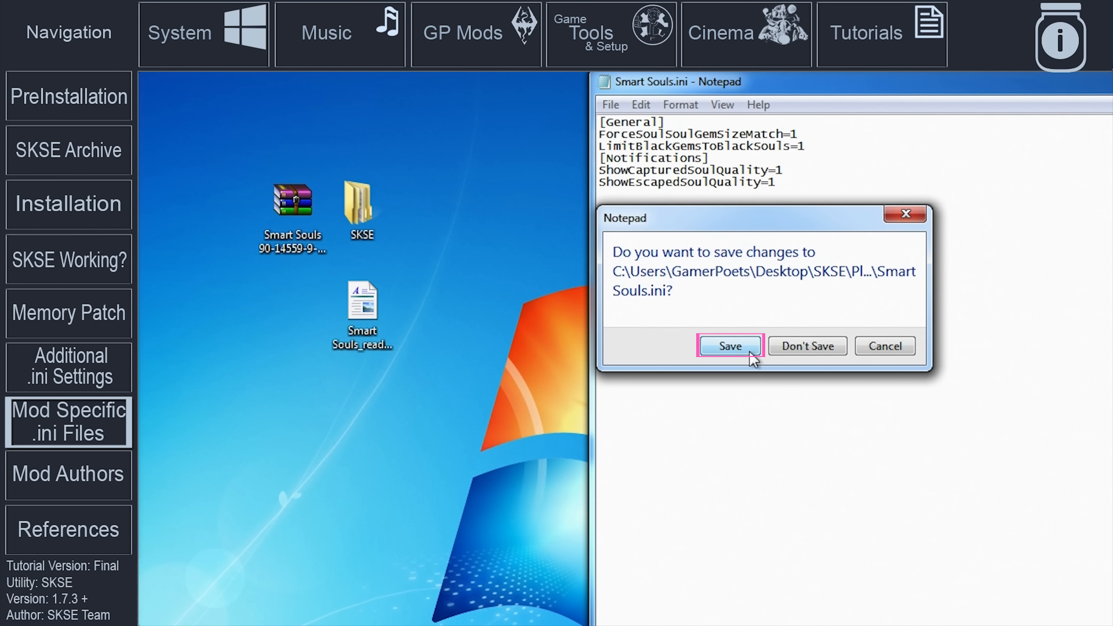
left_click(749, 353)
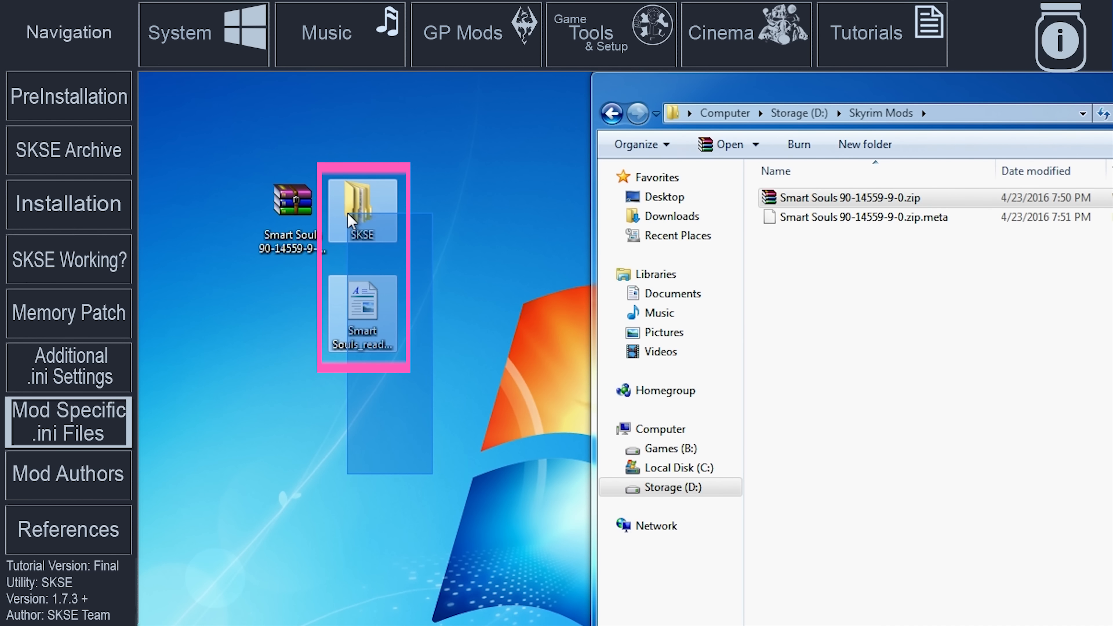
Compress the desktop's SKSE folder and Smart Souls readme together into a RAR archive named Smart Souls
right_click(368, 217)
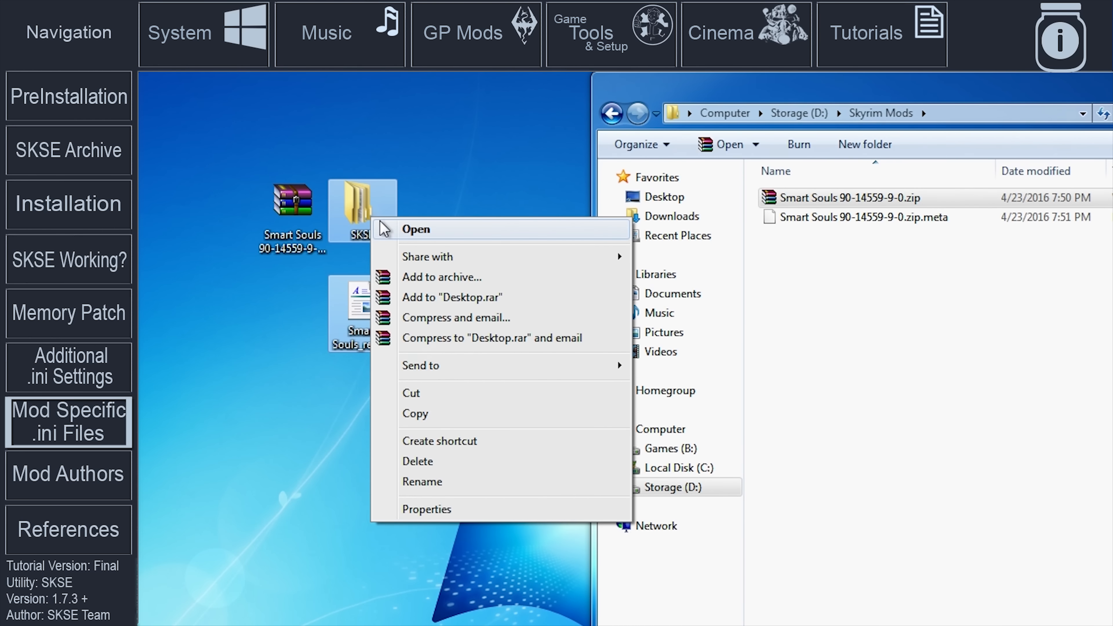
left_click(443, 277)
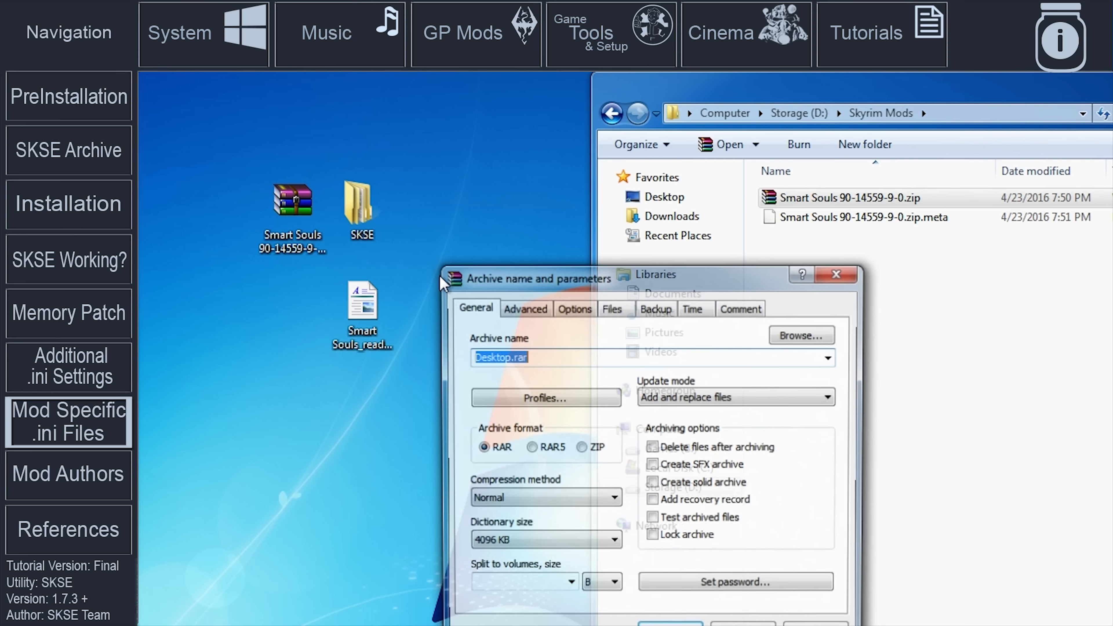
type("Smart Souls")
key("Return")
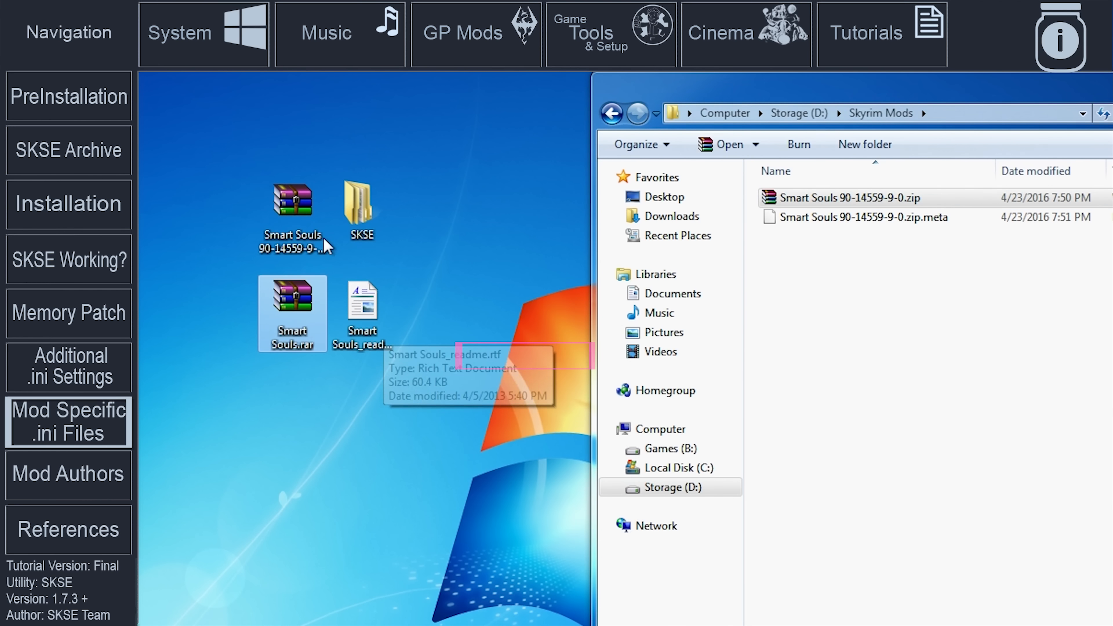
Delete the original Smart Souls zip copy, the SKSE folder and the readme from the desktop
key("Delete")
left_click_drag(512, 422, 346, 184)
key("Delete")
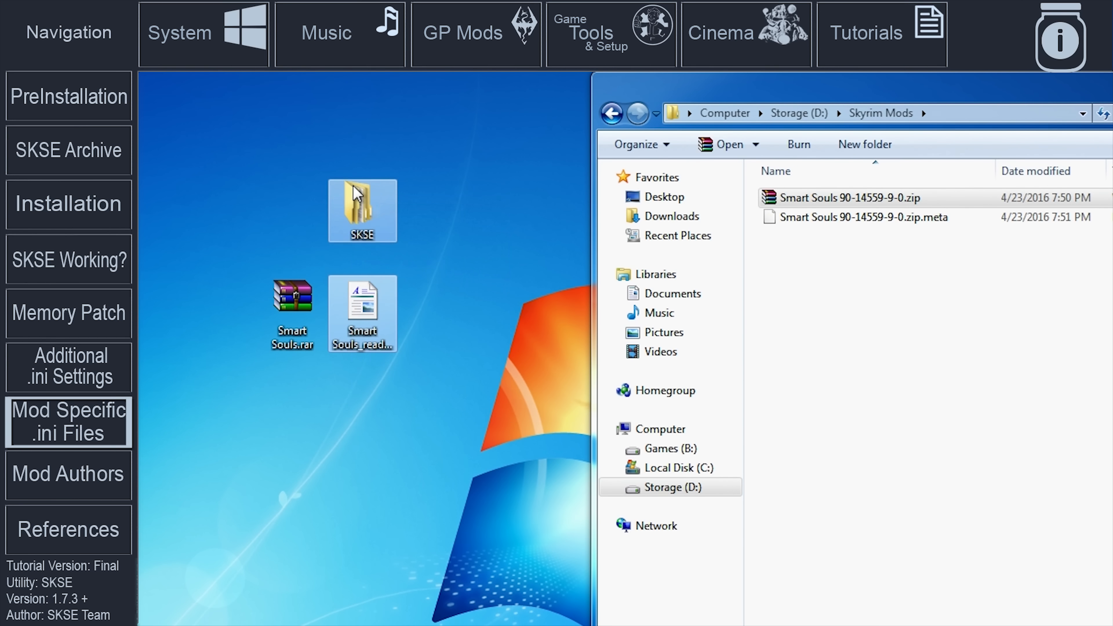
Copy Smart Souls.rar into D:\Skyrim Mods and delete the old Smart Souls 90-14559-9-0.zip with its .meta file
left_click_drag(288, 303, 888, 198)
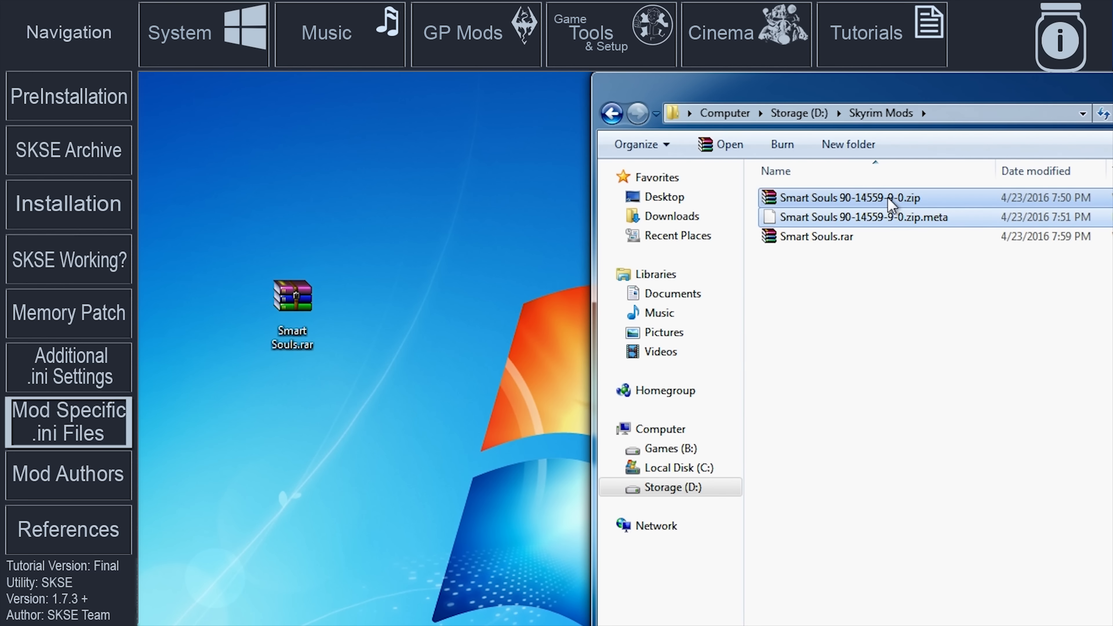
right_click(887, 198)
left_click(923, 391)
left_click(722, 484)
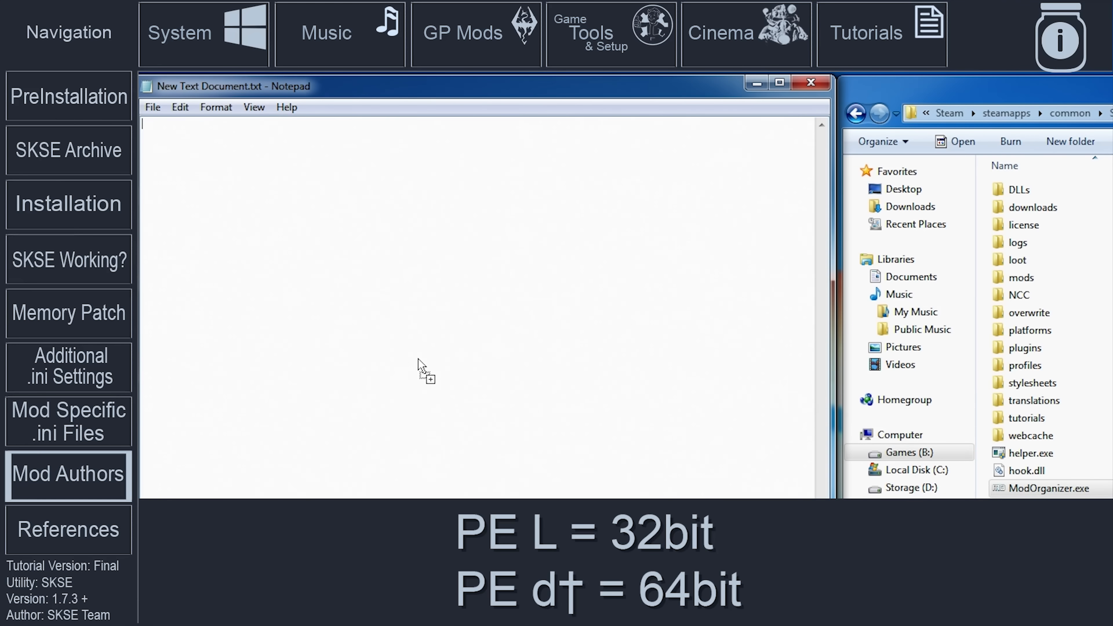
Load ModOrganizer.exe into Notepad and search it for "pe" to check whether the program is 32-bit or 64-bit
key("ctrl+f")
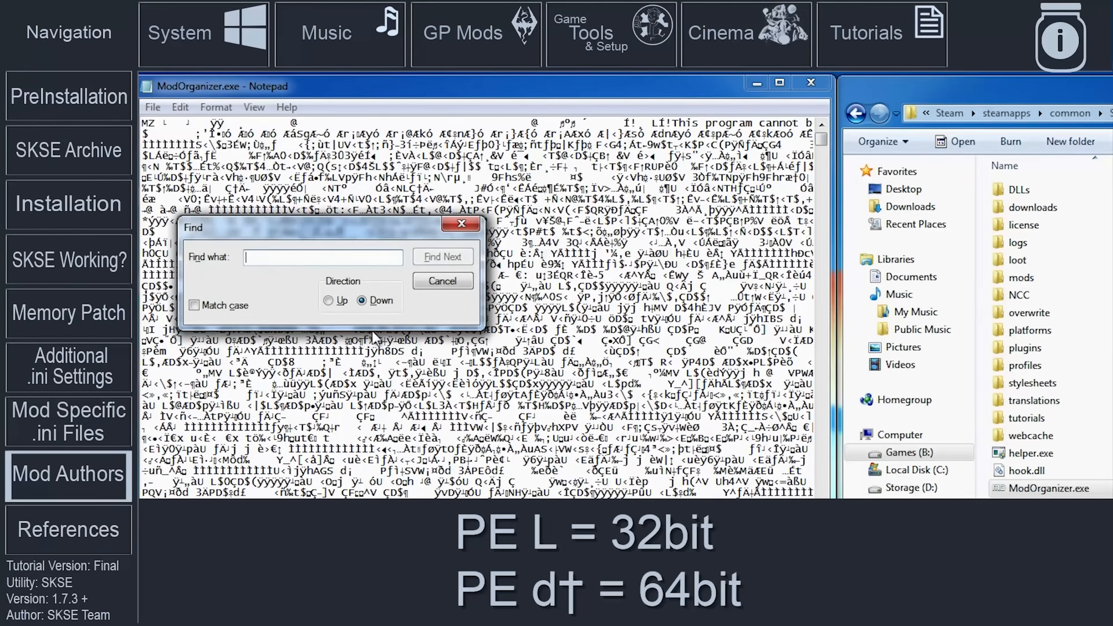
type("pe")
key("Return")
left_click(443, 280)
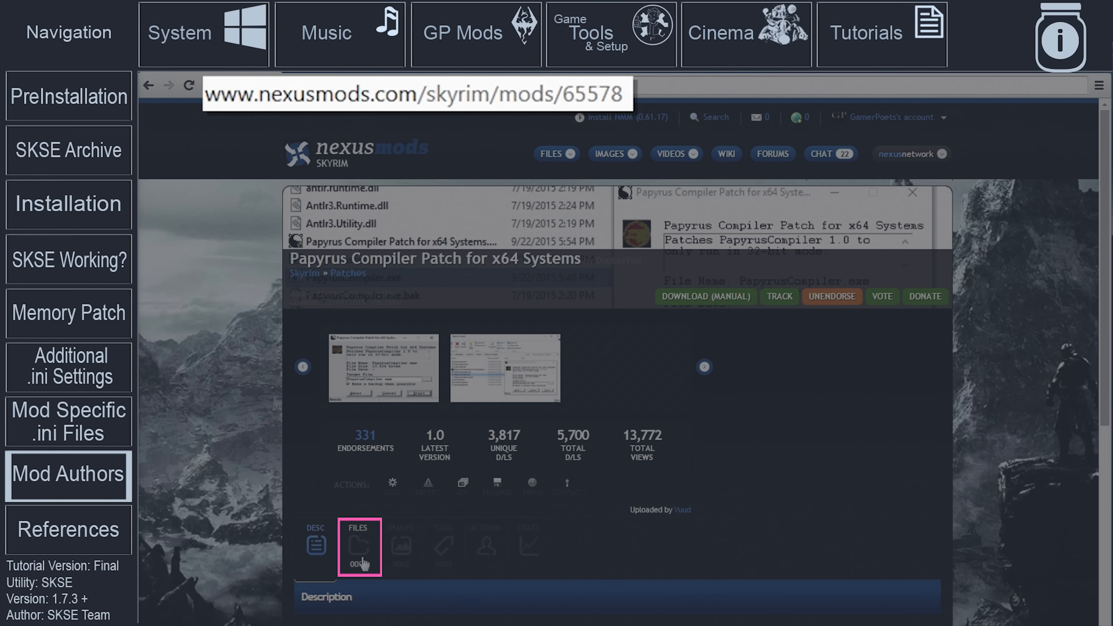
Manually download Papyrus Compiler Patch for x64 Systems from its Nexus Mods page and run it with administrator permission
left_click(358, 550)
scroll(428, 519, "down", 3)
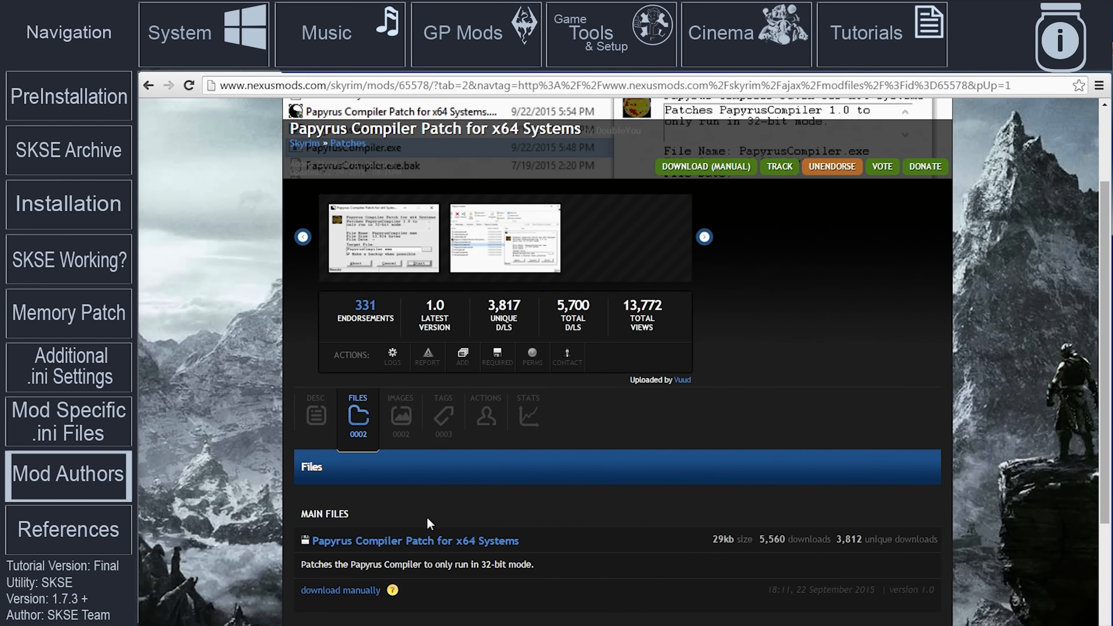
left_click(341, 591)
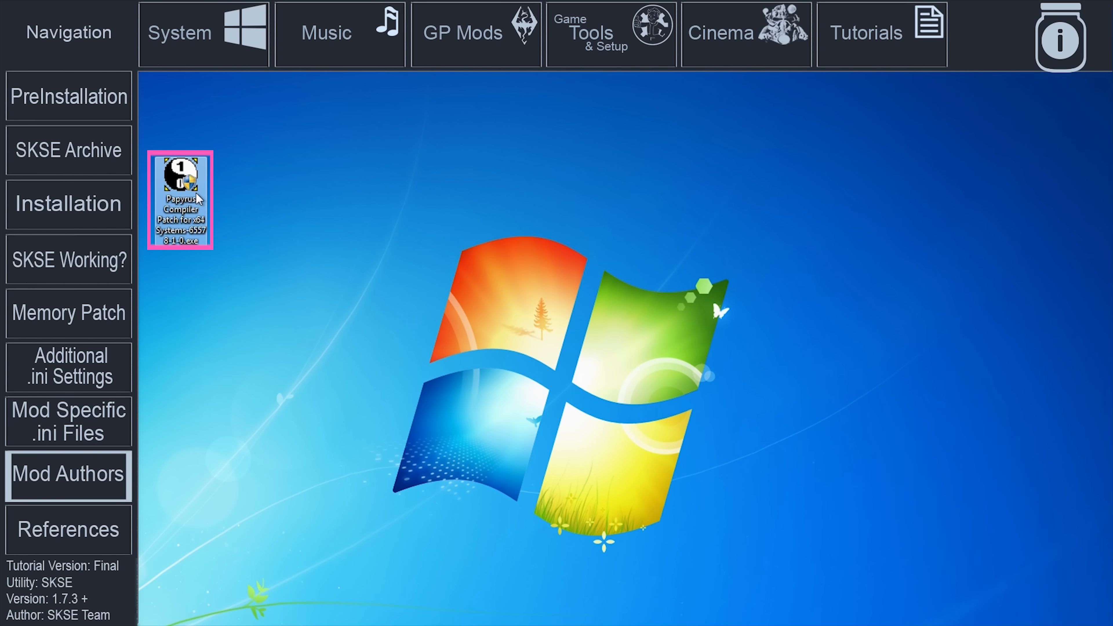
double_click(196, 197)
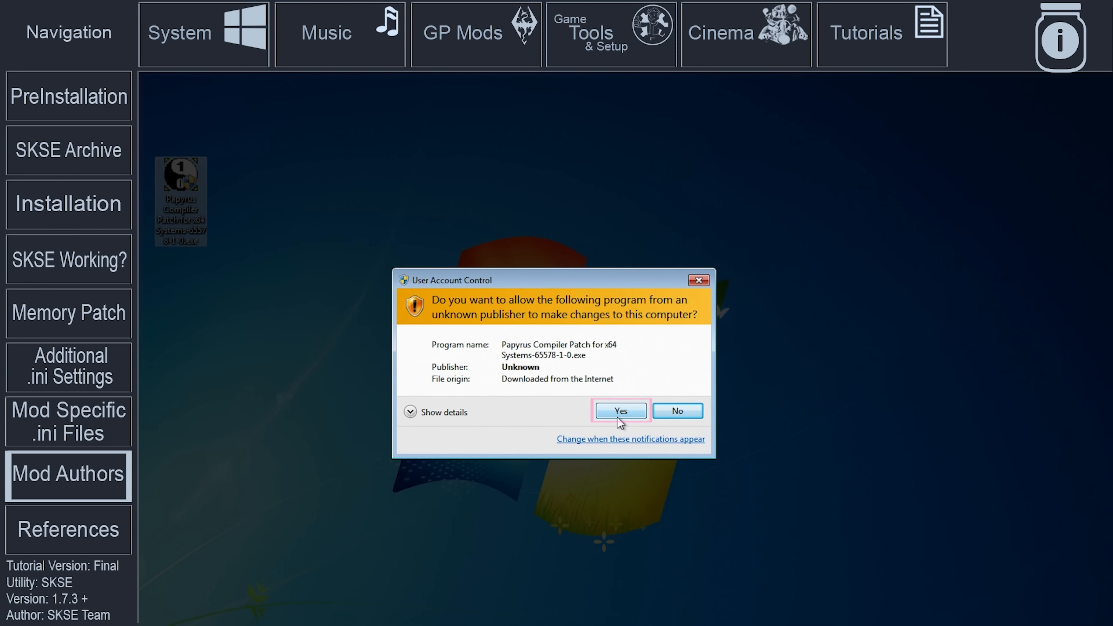
left_click(619, 421)
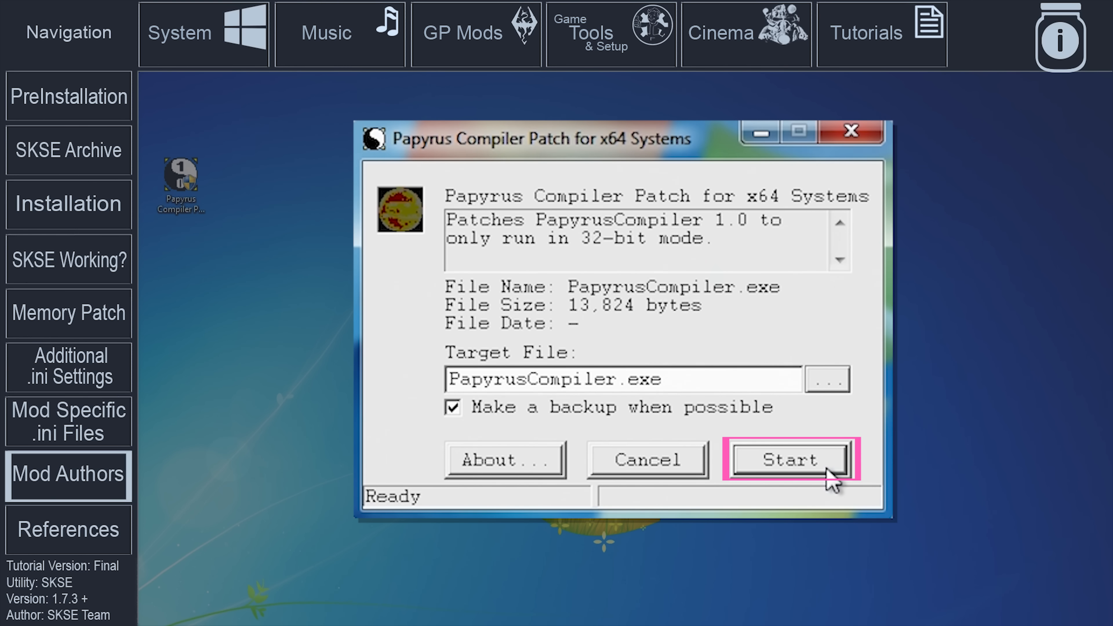
Set the patch's target to PapyrusCompiler.exe inside B:\Steam\steamapps\common\Skyrim and start patching
left_click(830, 385)
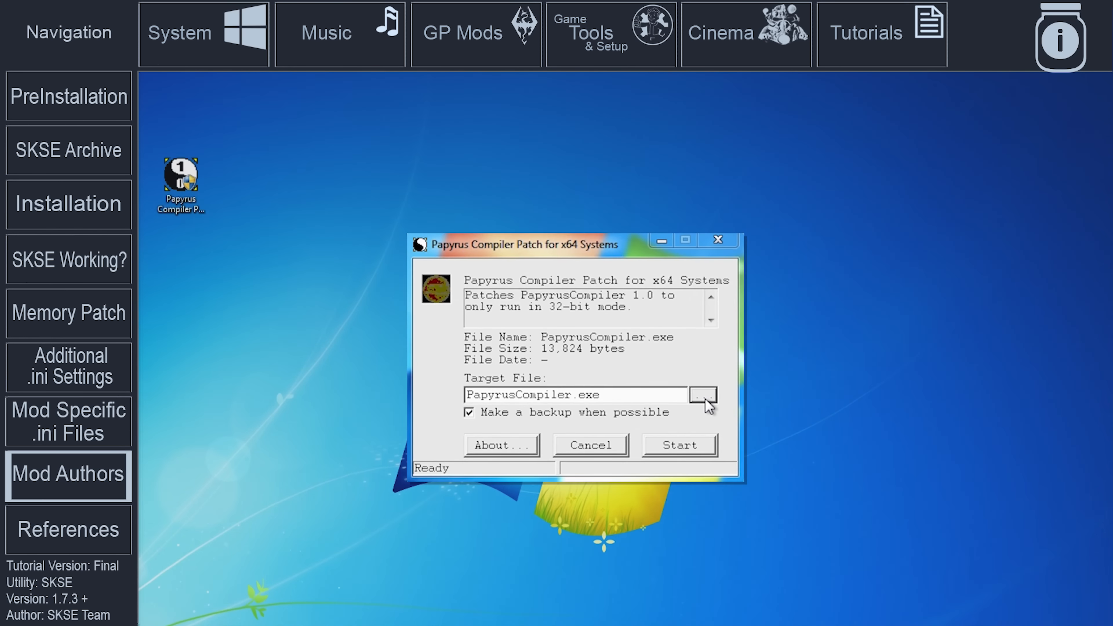
left_click(834, 396)
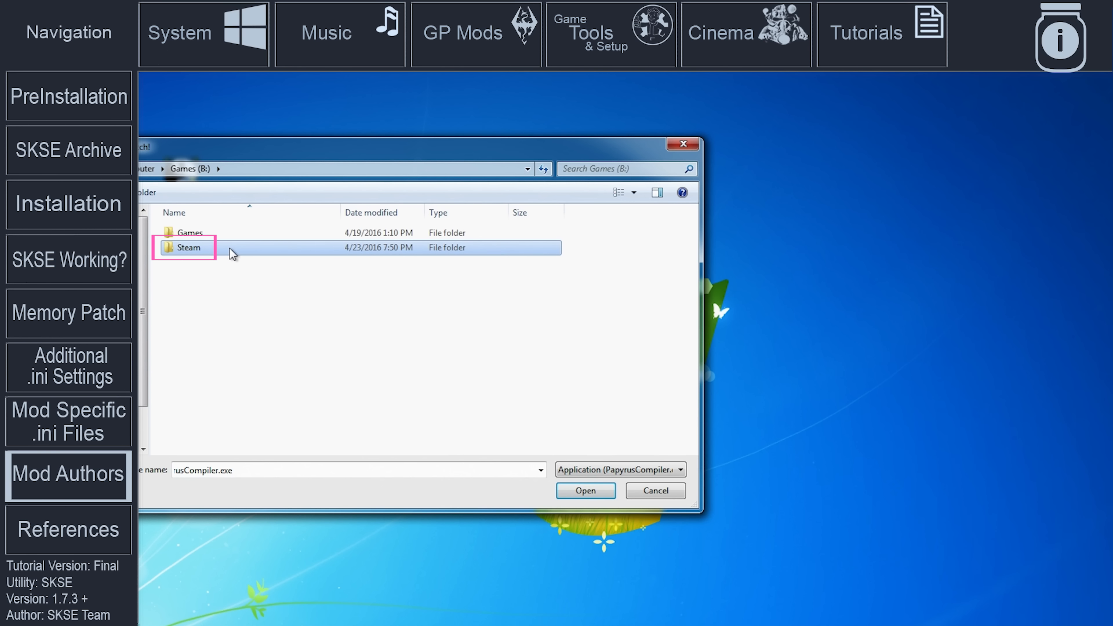
double_click(229, 248)
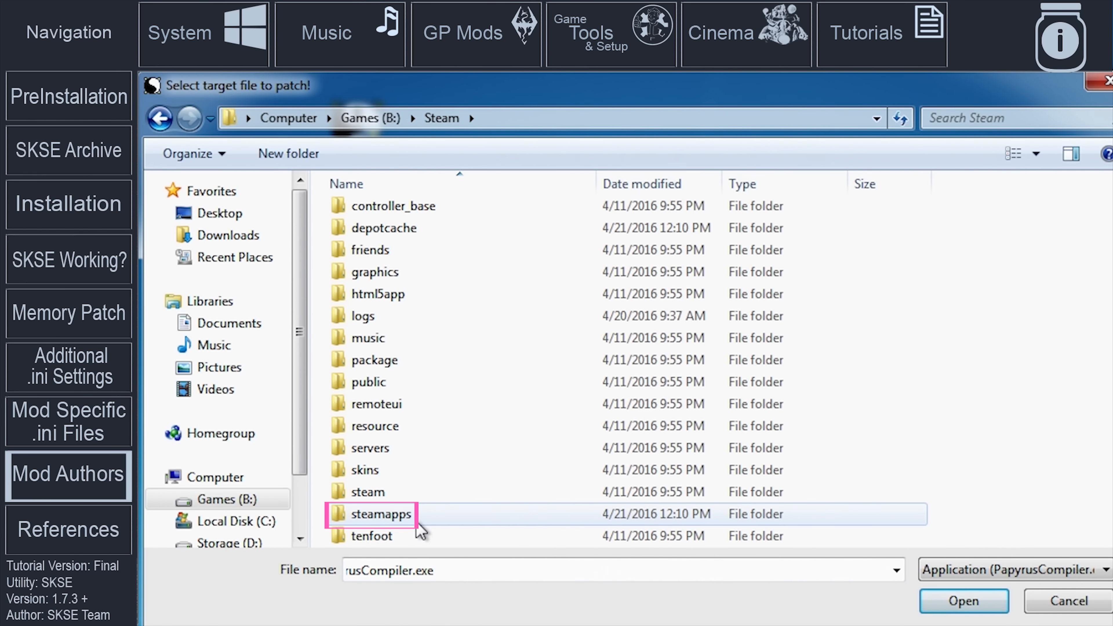
double_click(416, 511)
double_click(376, 214)
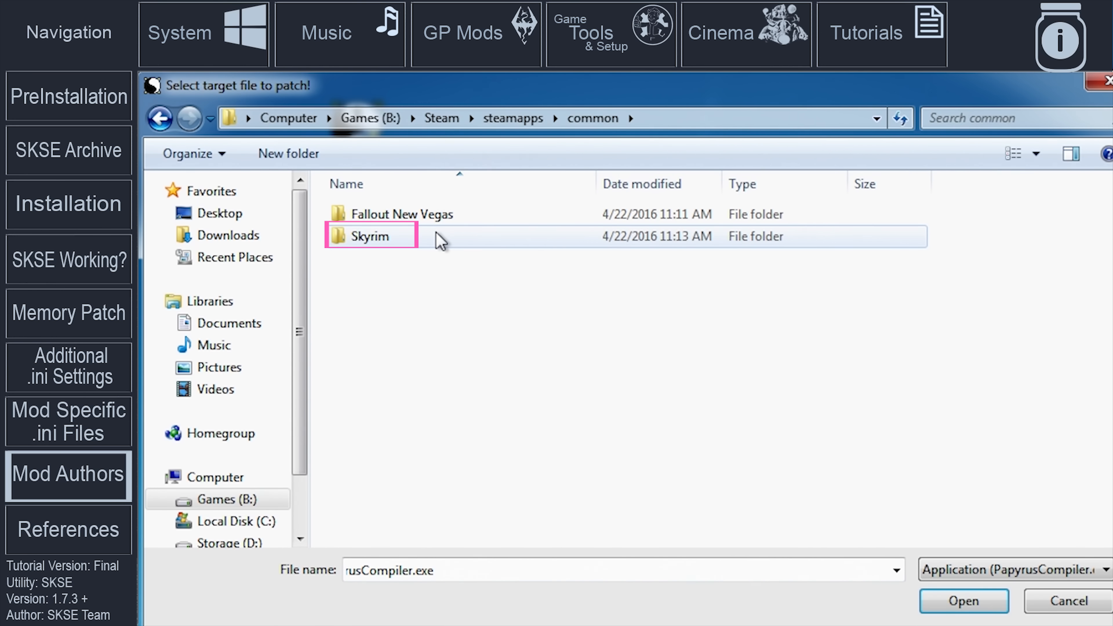
double_click(440, 240)
double_click(478, 371)
double_click(486, 219)
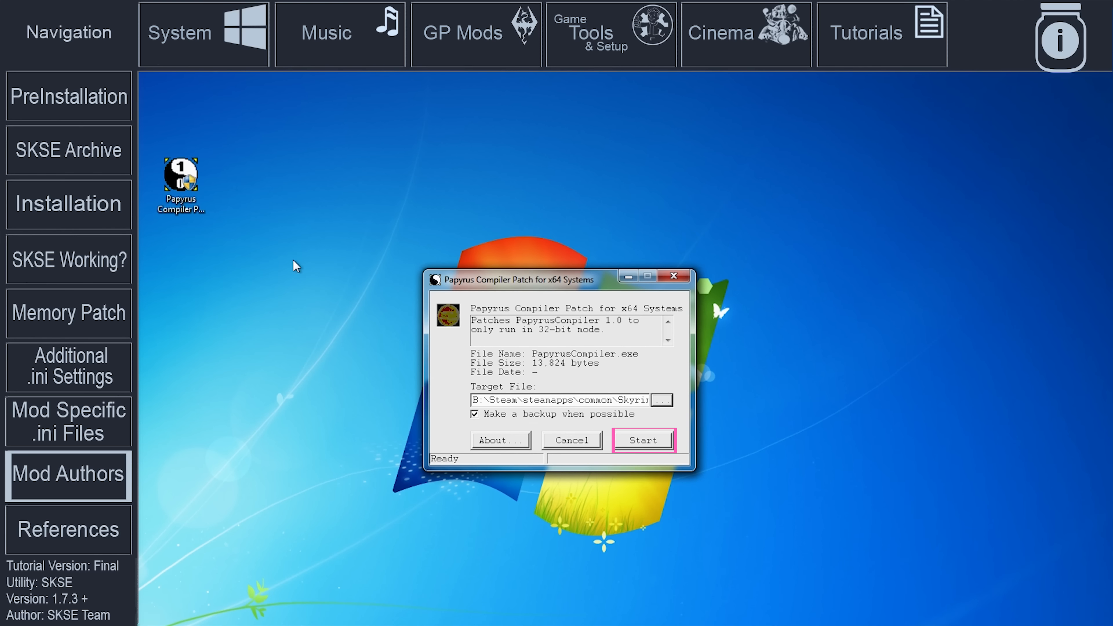
left_click(665, 443)
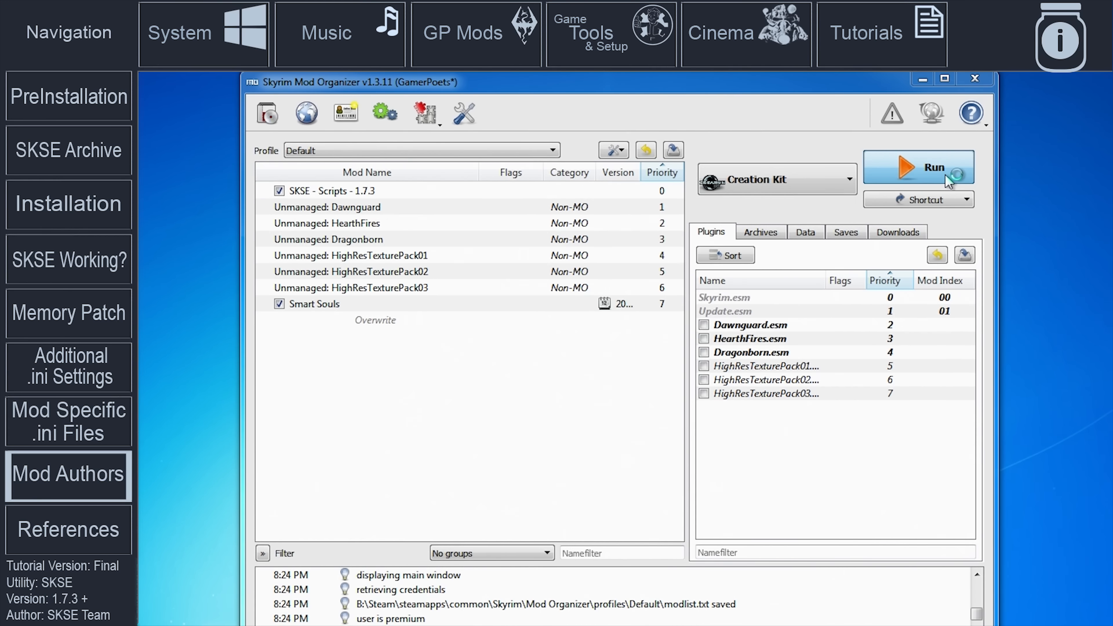
Switch to Mod Organizer and launch the Creation Kit from it
left_click(945, 174)
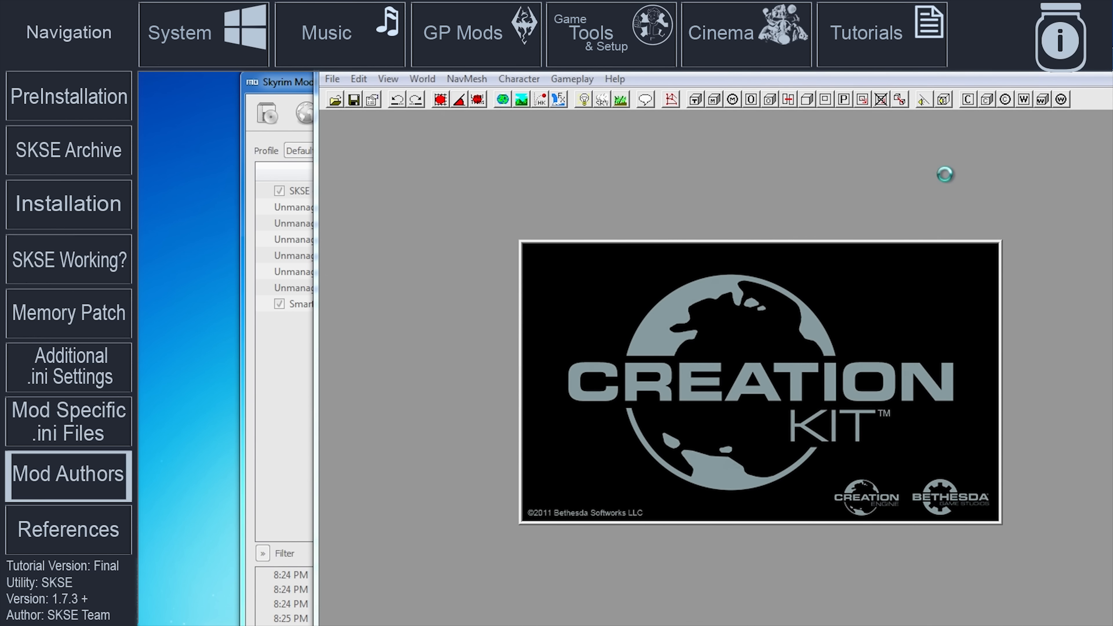